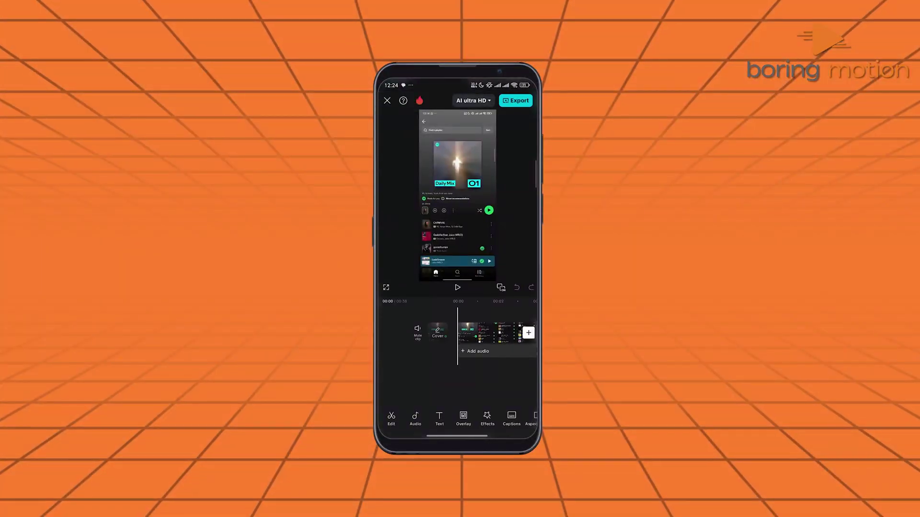
# Select the screen-recording clip to show the Split, Speed, Animations and Delete tools.
pyautogui.click(392, 419)
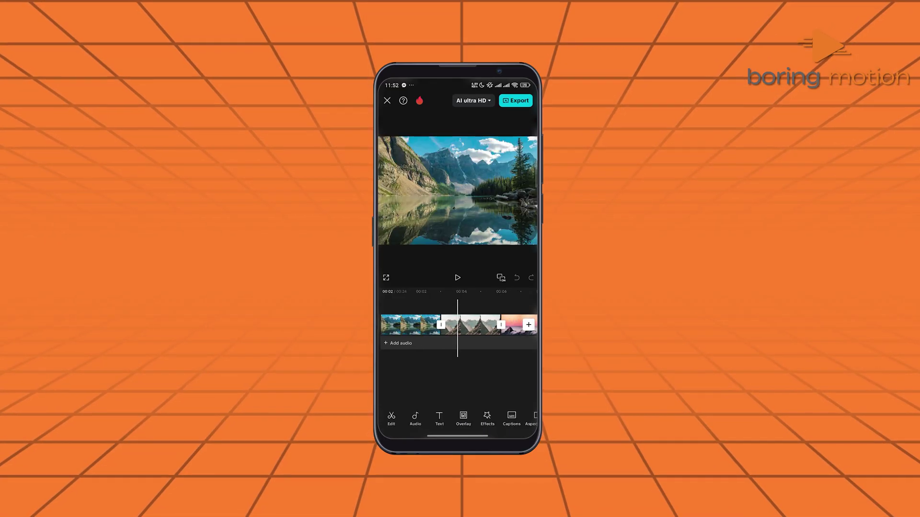
# Open the middle mountain-lake clip for editing, then clear the timeline selection.
pyautogui.click(467, 325)
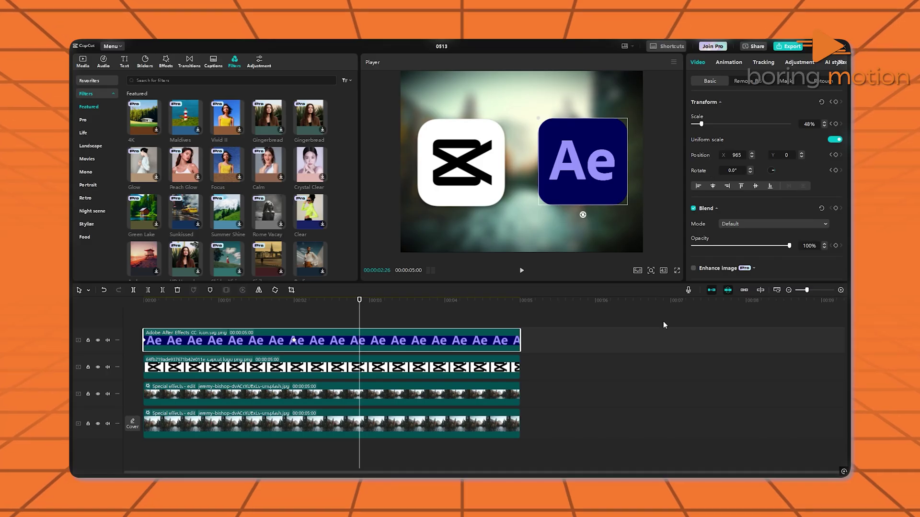
pyautogui.click(570, 324)
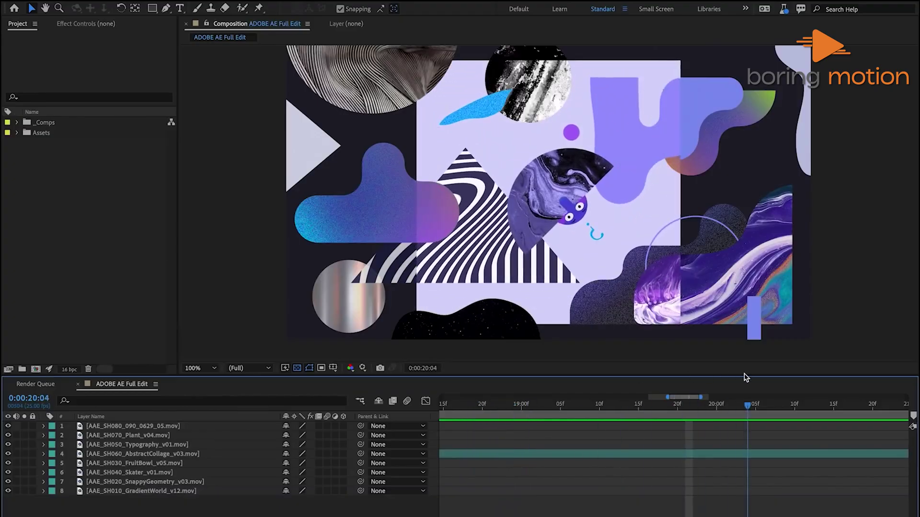
# Scrub the comp to 0:00:20:15, widen the Render Time column and expand layer 25.
pyautogui.moveTo(747, 405); pyautogui.dragTo(834, 405)
pyautogui.moveTo(636, 403); pyautogui.dragTo(729, 405)
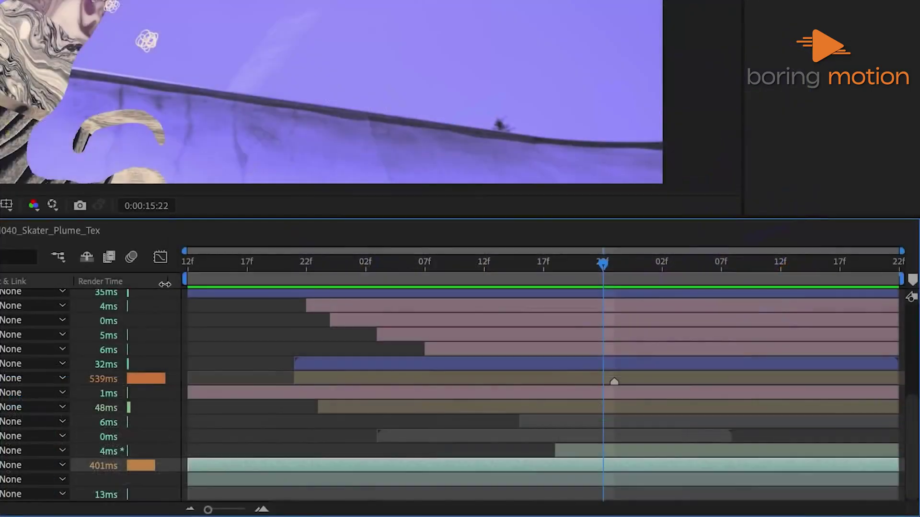
pyautogui.moveTo(165, 284); pyautogui.dragTo(263, 274)
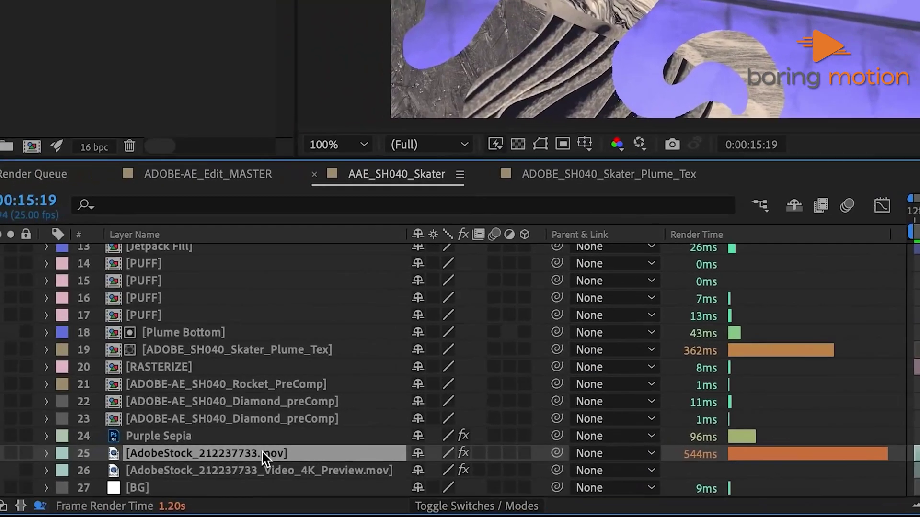
pyautogui.click(46, 453)
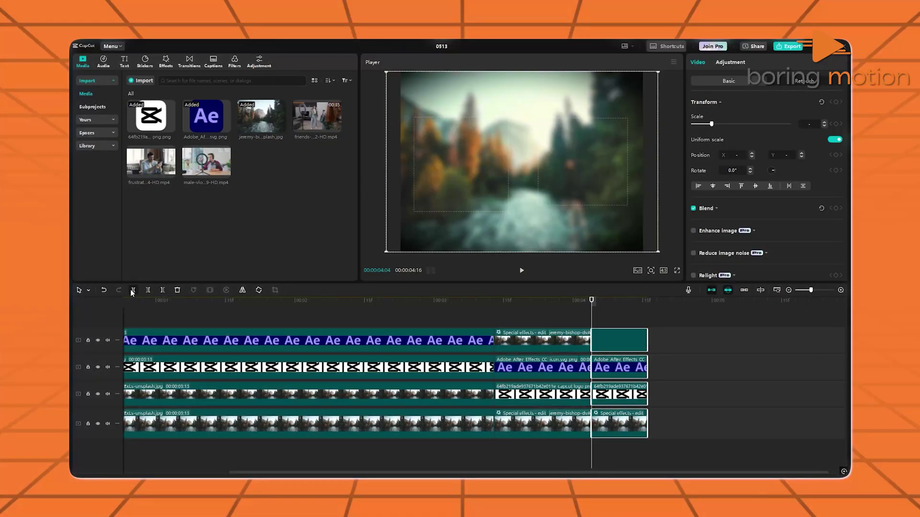
# Delete the tail segment from all tracks and trim the main clips down to 2:09.
pyautogui.press('Delete')
pyautogui.moveTo(574, 396); pyautogui.dragTo(443, 400)
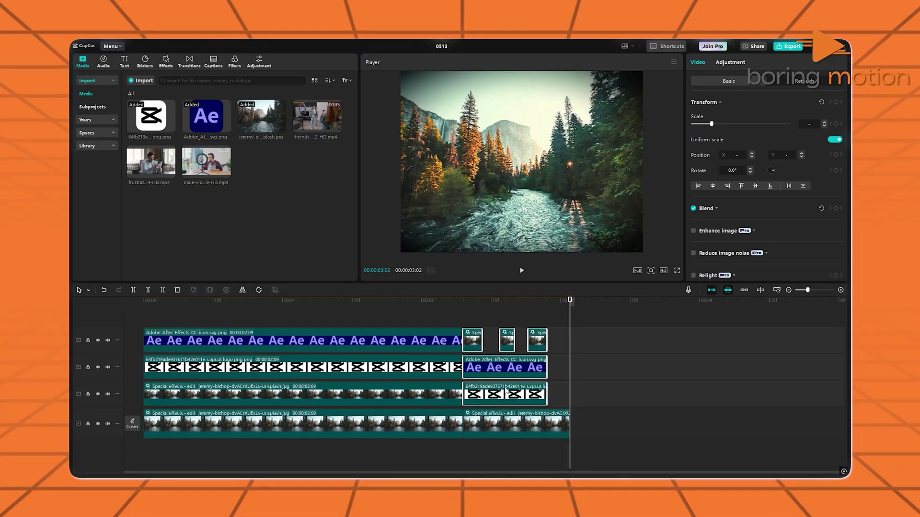
pyautogui.moveTo(547, 392); pyautogui.dragTo(560, 392)
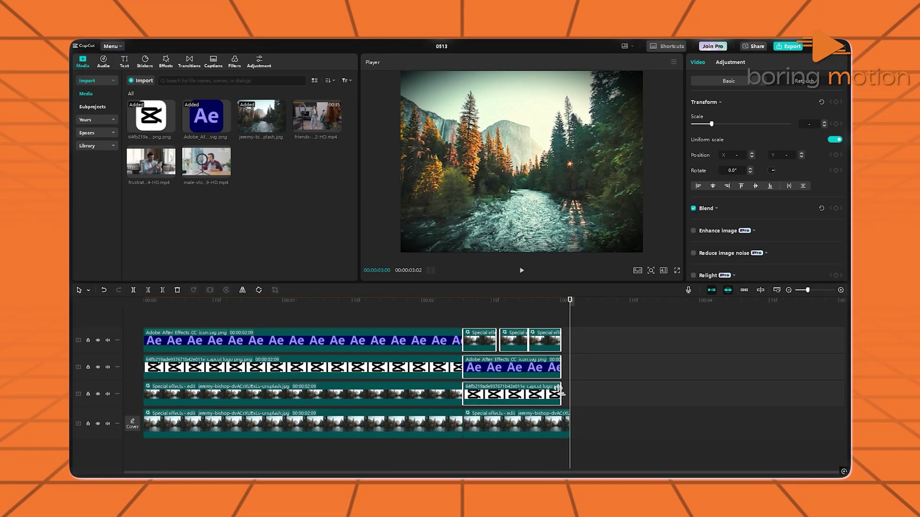
pyautogui.click(598, 429)
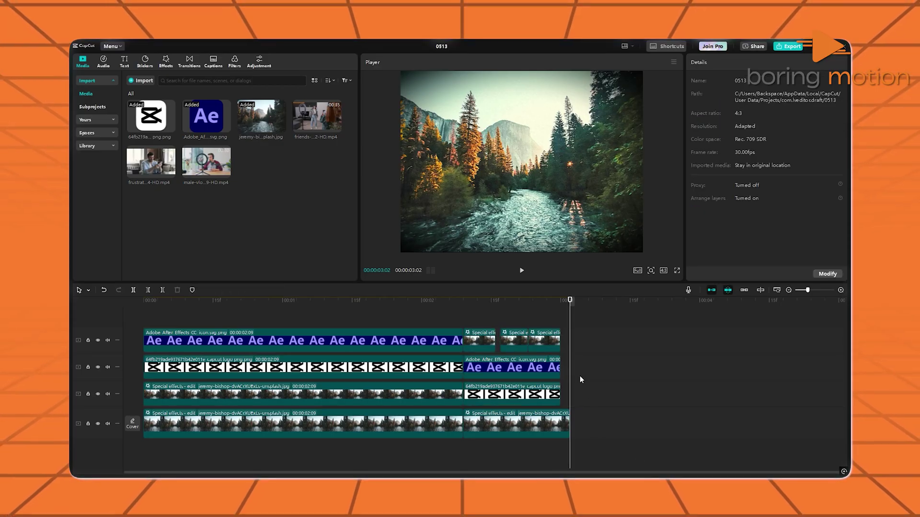
# Delete the short CapCut logo clip and lengthen the first stairs clip from 2.1s to 2.3s.
pyautogui.click(545, 398)
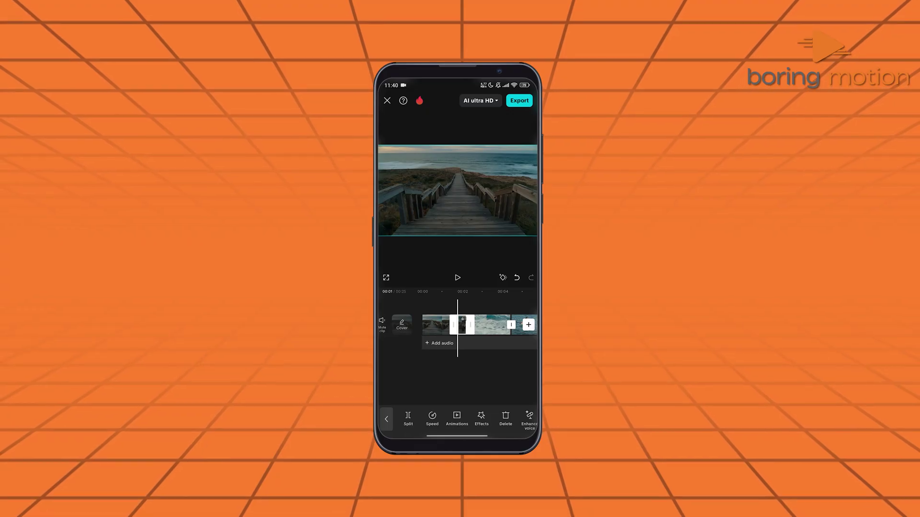
pyautogui.press('Delete')
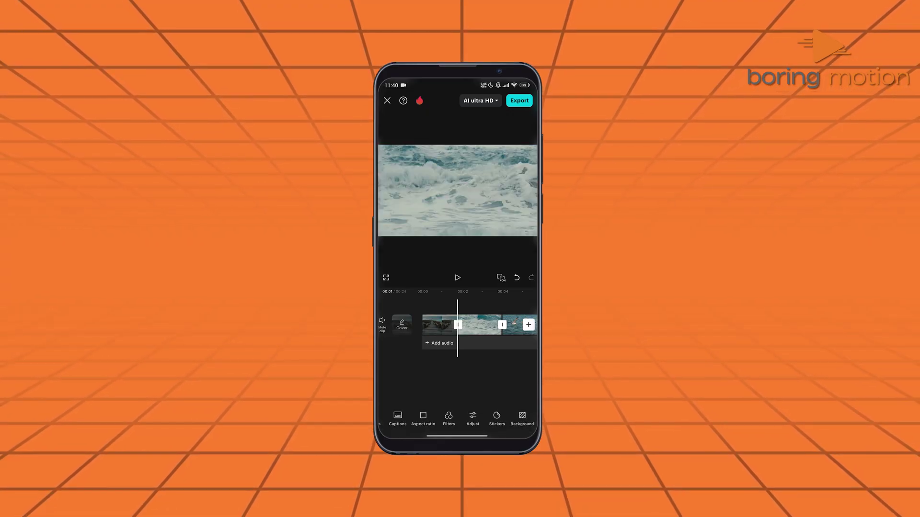
pyautogui.click(439, 325)
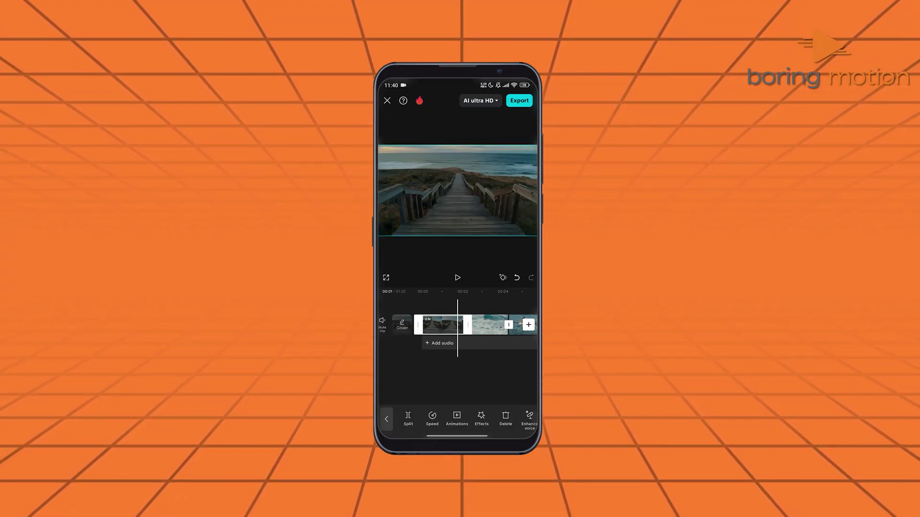
pyautogui.moveTo(468, 325); pyautogui.dragTo(473, 324)
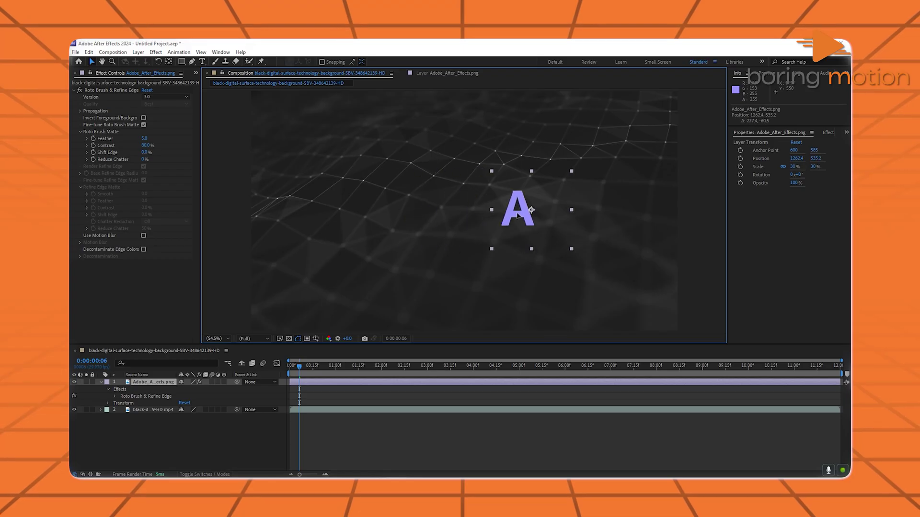
# Set the logo Tint's Map White To to black and turn on Accepts Shadows for phone_animated.glb.
pyautogui.click(486, 214)
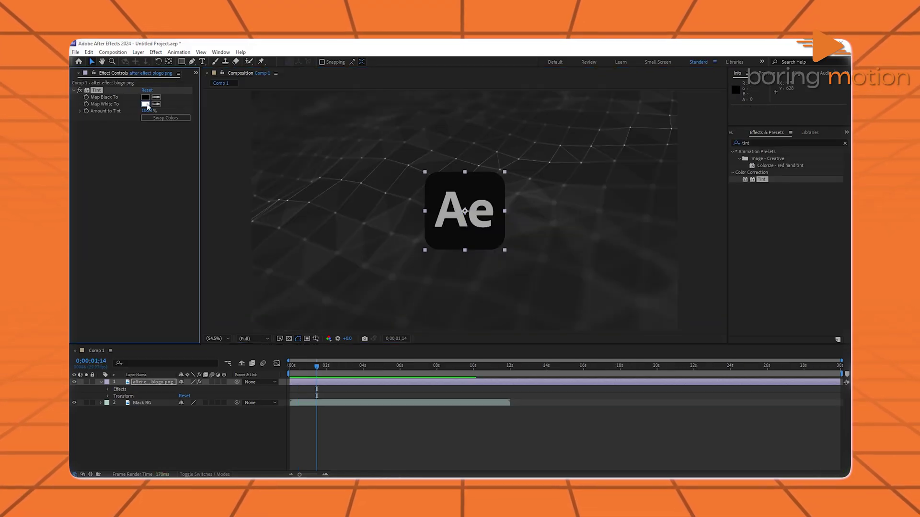
pyautogui.click(146, 104)
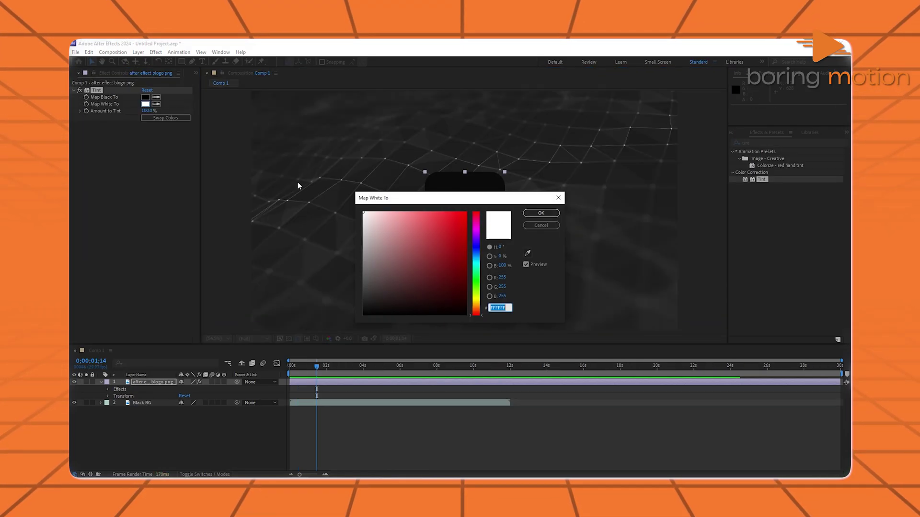
pyautogui.click(540, 215)
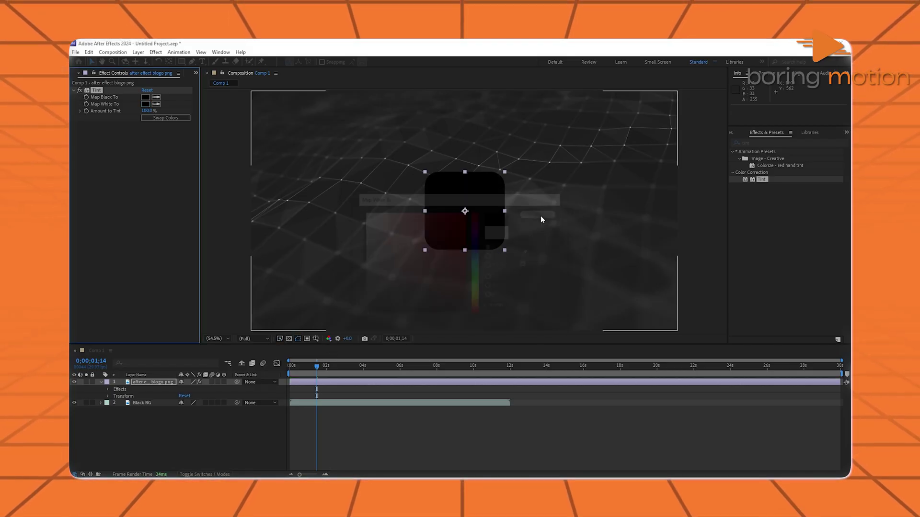
pyautogui.click(144, 98)
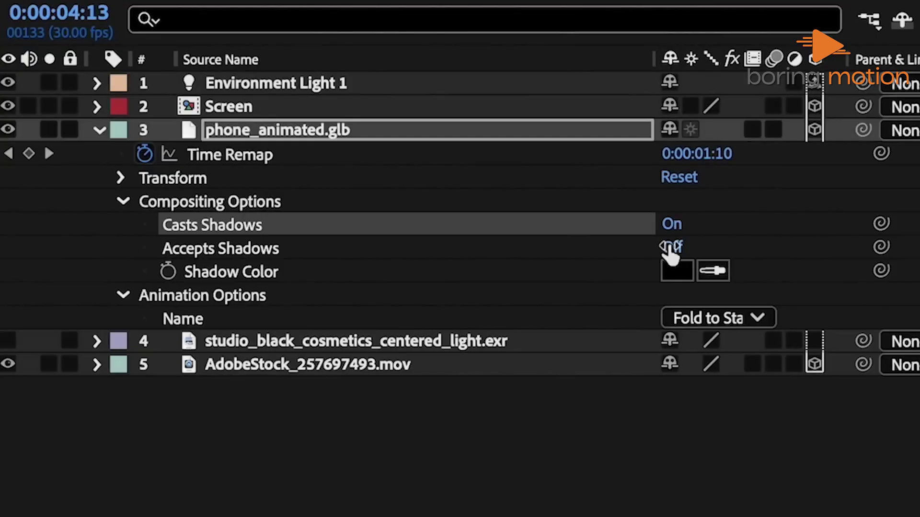
pyautogui.click(610, 251)
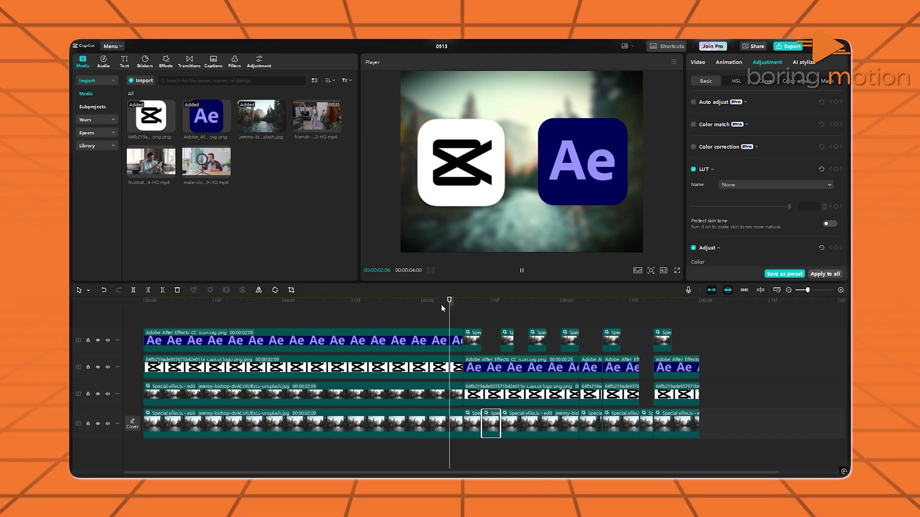
# Preview the split mountain clip, then set Blacks to -50 and Whites to -14.
pyautogui.press('space')
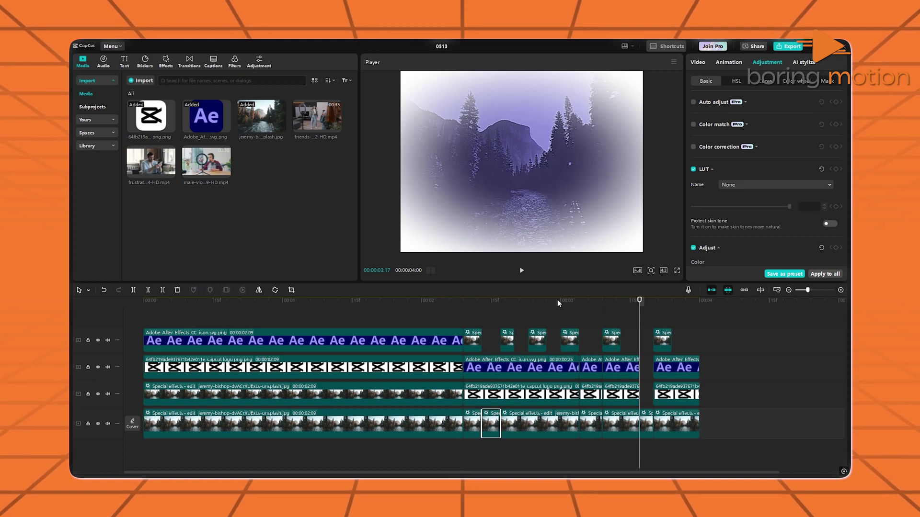
pyautogui.moveTo(554, 305); pyautogui.dragTo(538, 303)
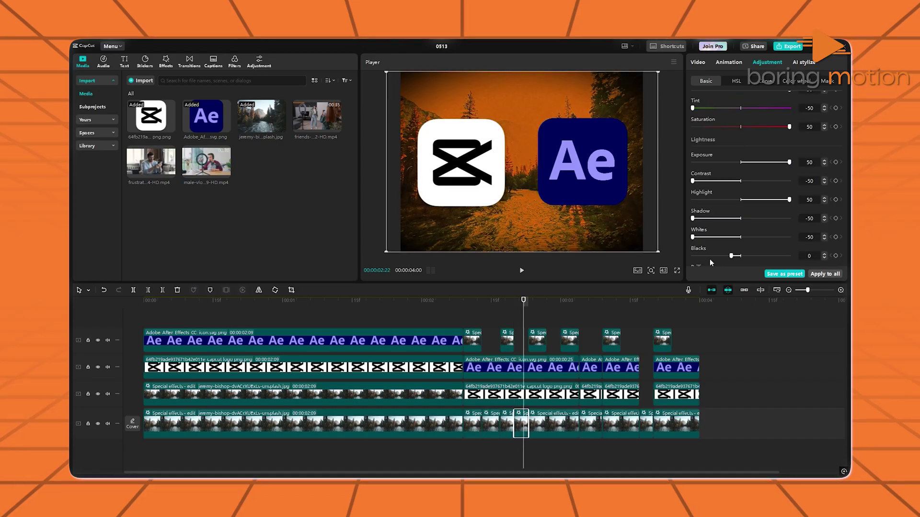
pyautogui.moveTo(711, 262); pyautogui.dragTo(732, 238)
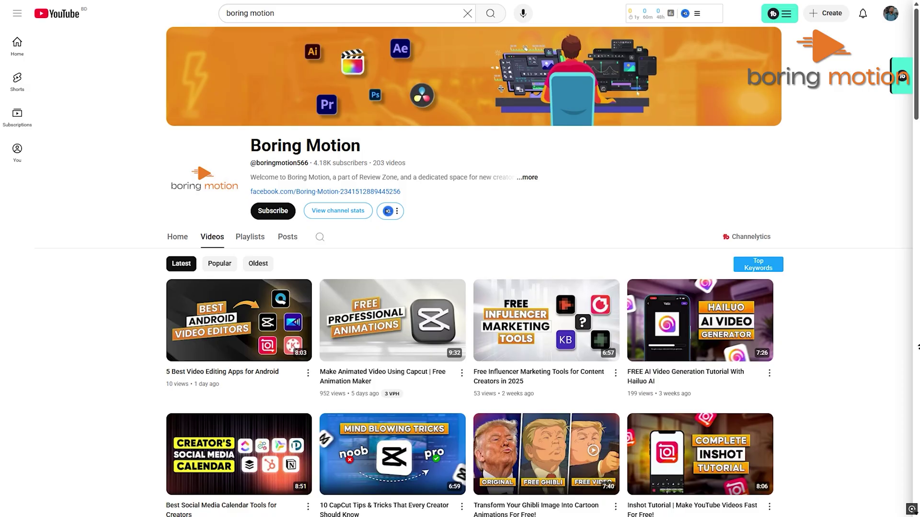
# Scroll down through the Boring Motion channel's Videos tab.
pyautogui.scroll(-8, 917, 347)
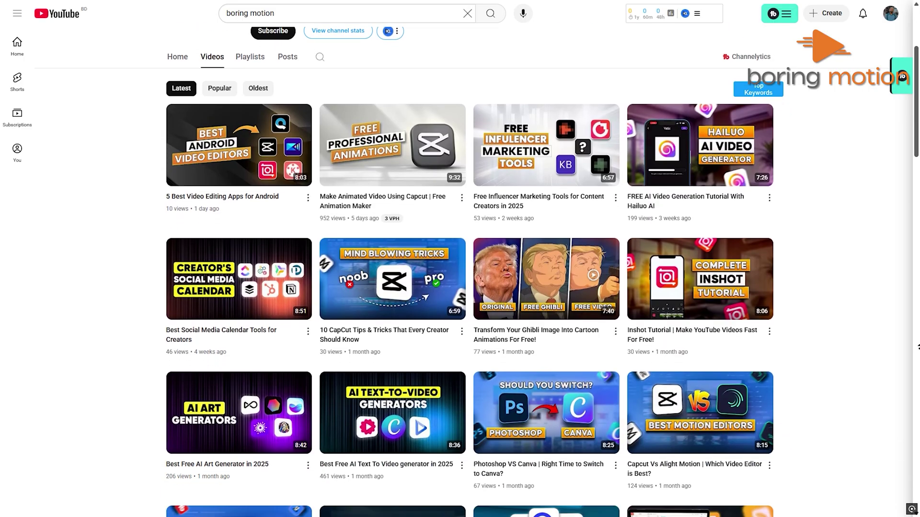
pyautogui.scroll(-5, 917, 344)
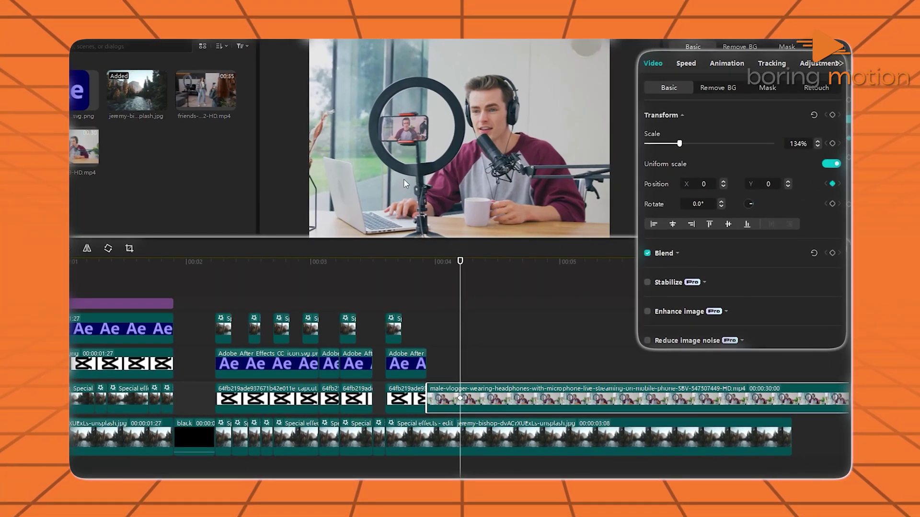
# Apply the Ease preset curve to both Position Y keyframes and check the motion at 00:06.
pyautogui.moveTo(512, 261); pyautogui.dragTo(463, 273)
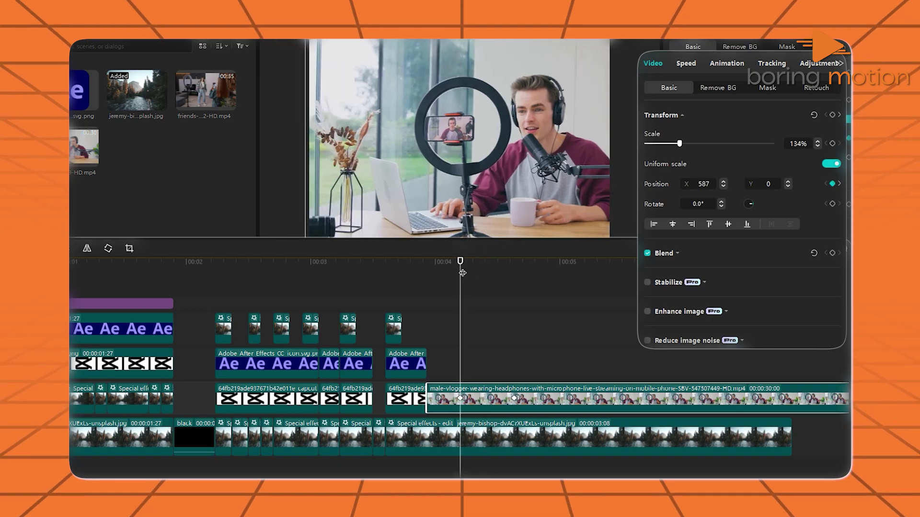
pyautogui.press('space')
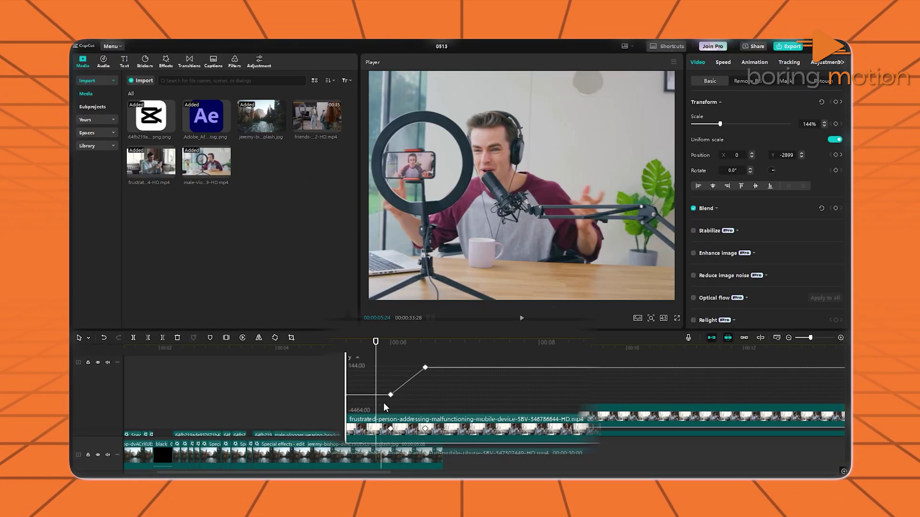
pyautogui.moveTo(384, 408); pyautogui.dragTo(458, 368)
pyautogui.rightClick(386, 401)
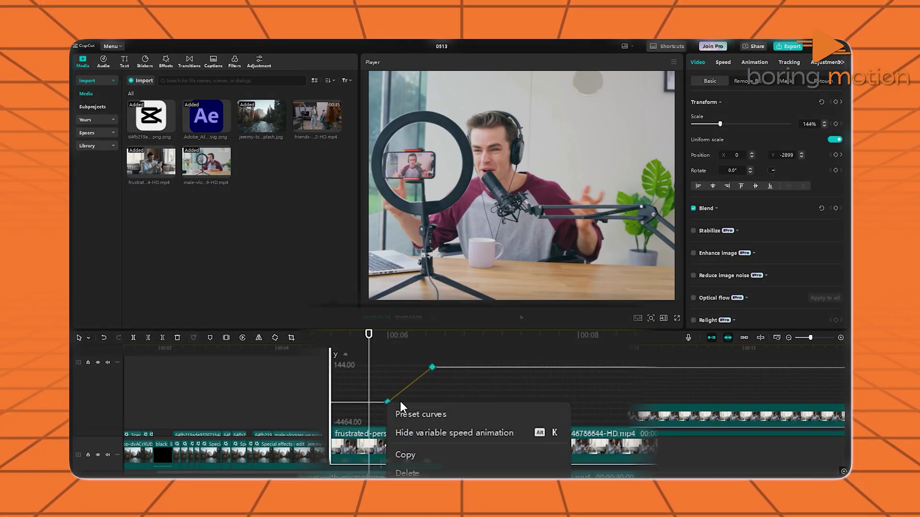
pyautogui.click(418, 414)
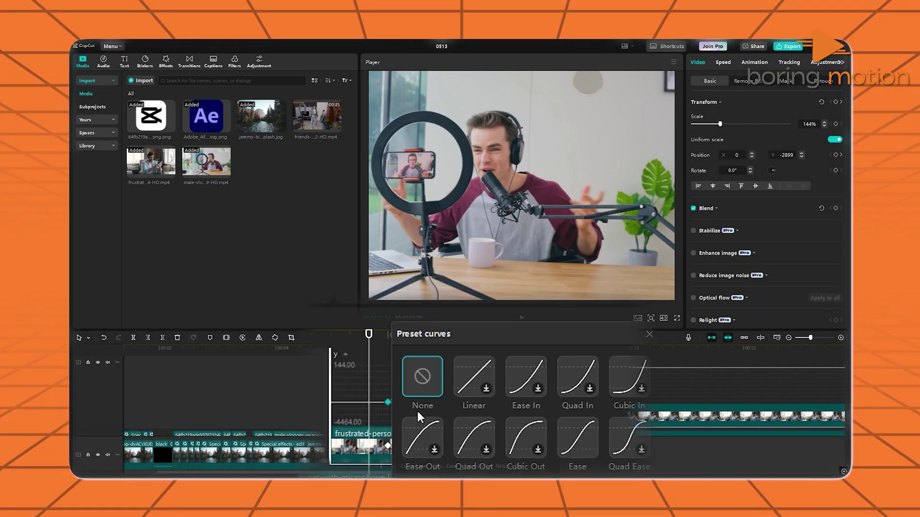
pyautogui.click(565, 438)
pyautogui.click(649, 334)
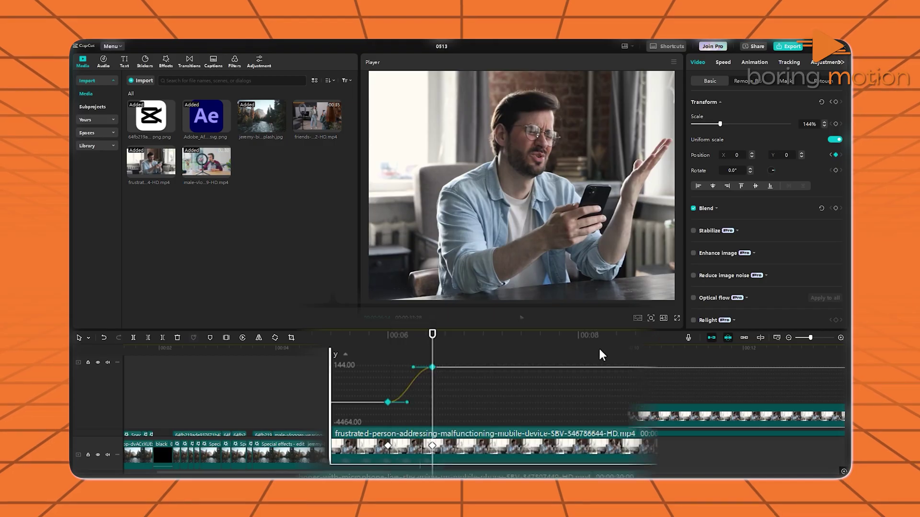
pyautogui.moveTo(437, 338); pyautogui.dragTo(395, 336)
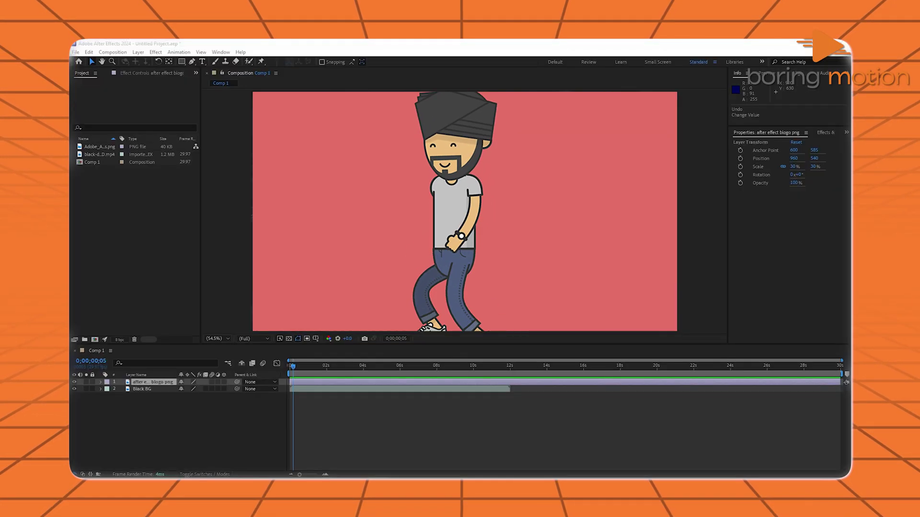
# Shift the magnifier further left and Easy Ease its keyframes with F9 in the Graph Editor.
pyautogui.moveTo(465, 211); pyautogui.dragTo(404, 212)
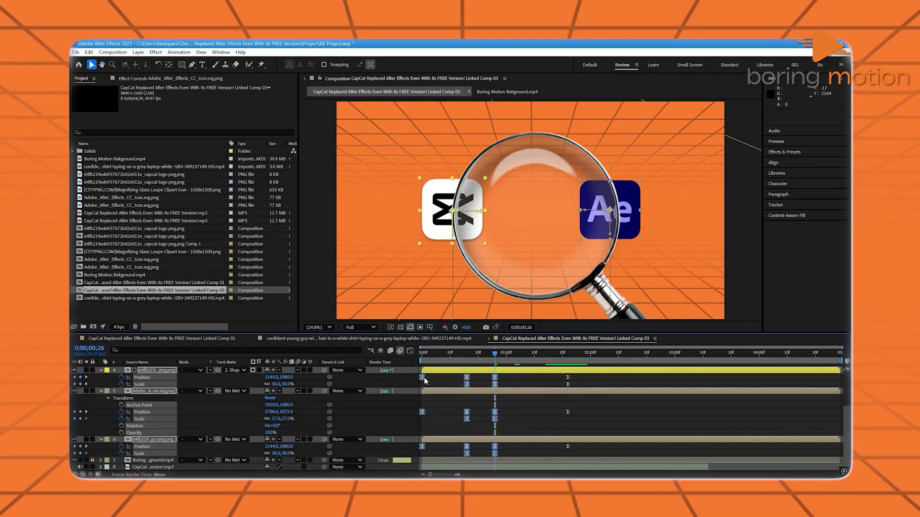
pyautogui.click(410, 350)
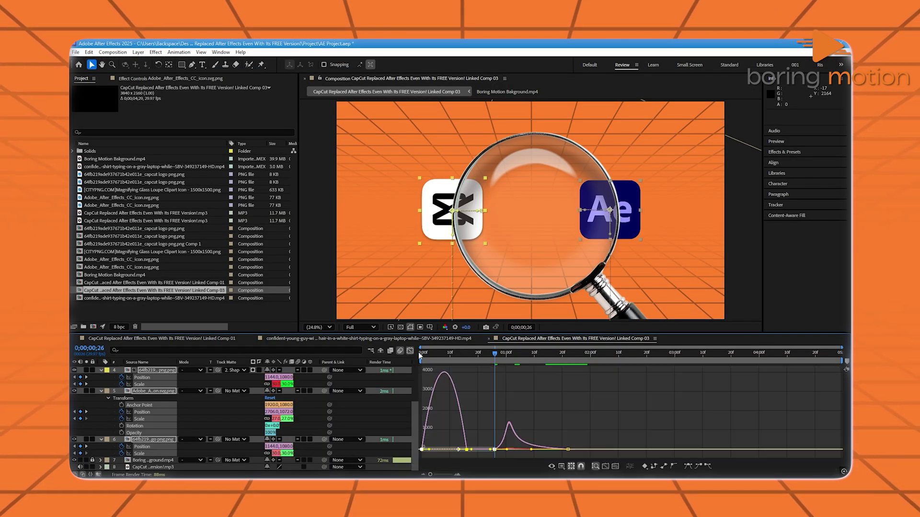
pyautogui.moveTo(450, 449); pyautogui.dragTo(460, 451)
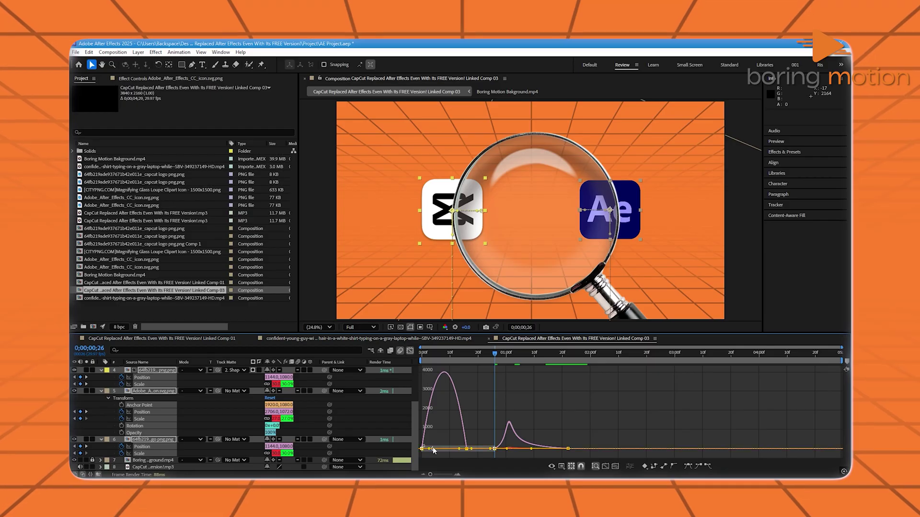
pyautogui.press('F9')
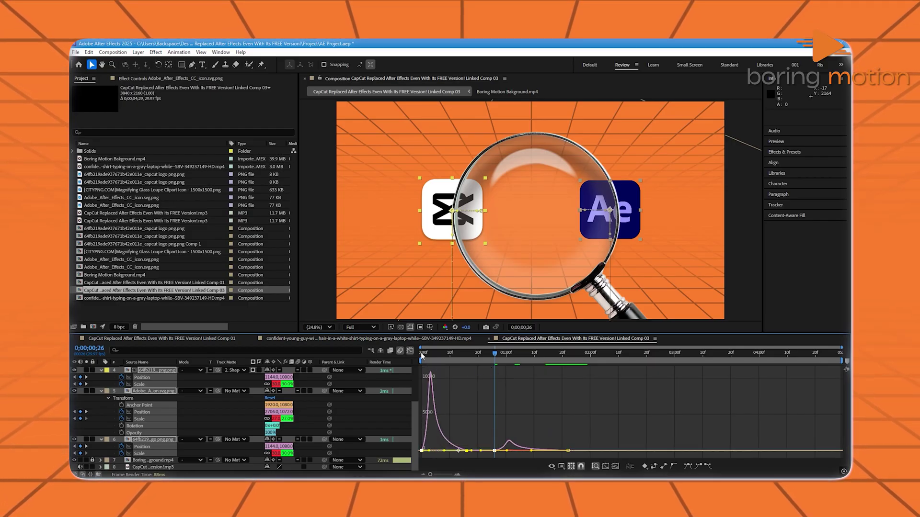
pyautogui.click(410, 351)
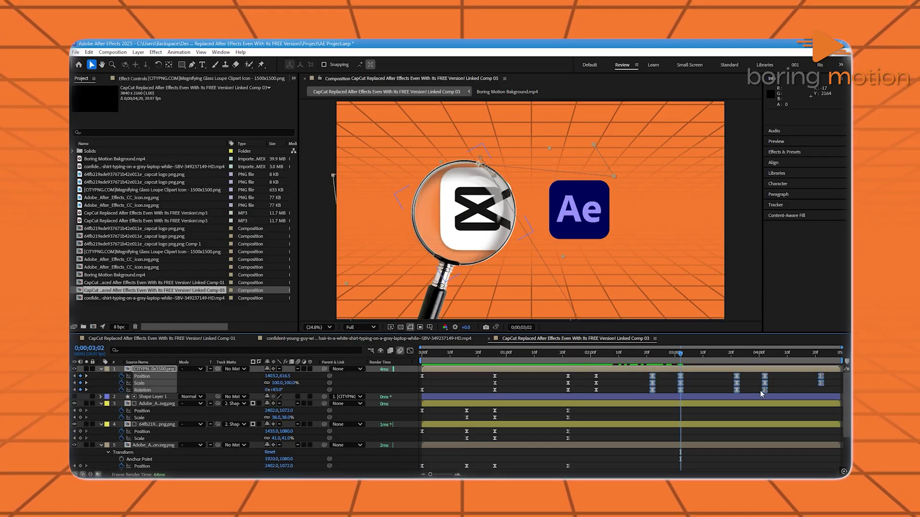
pyautogui.moveTo(678, 356); pyautogui.dragTo(832, 366)
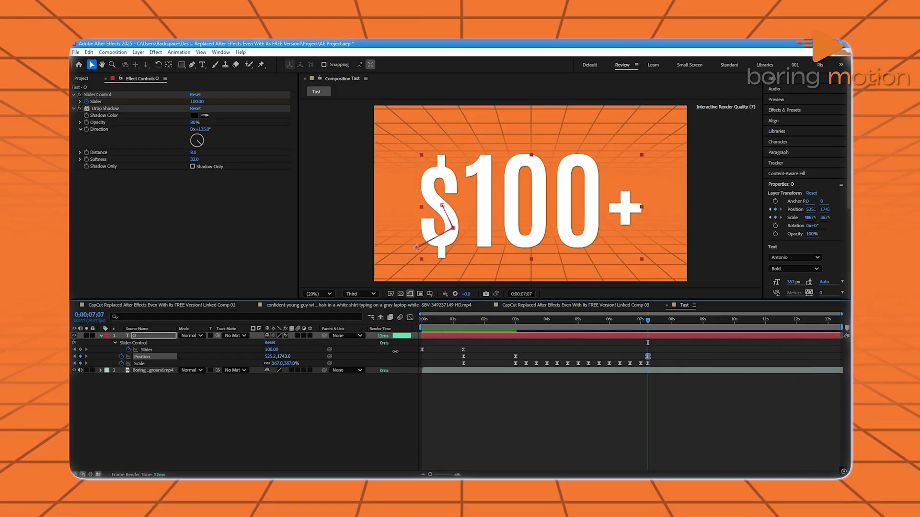
# Reposition the $100+ text and steepen its animation keyframes' easing, then deselect the layer.
pyautogui.moveTo(396, 352); pyautogui.dragTo(416, 349)
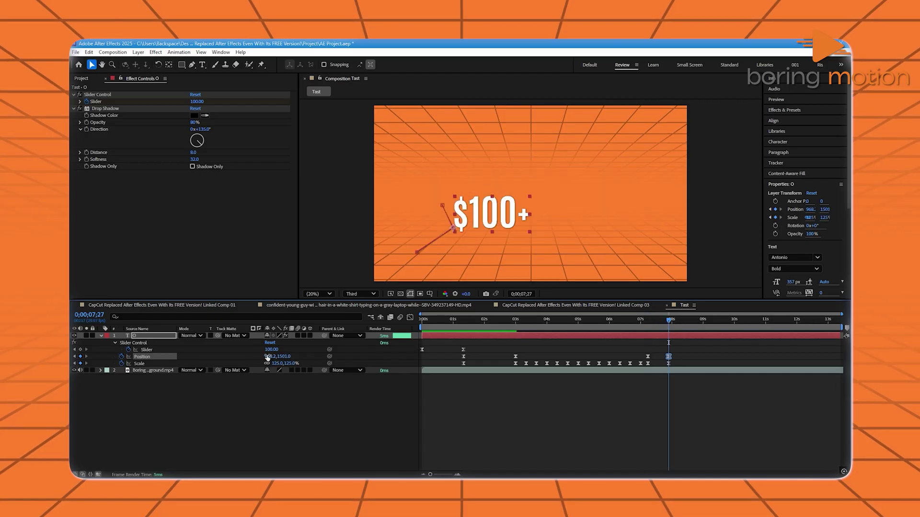
pyautogui.moveTo(272, 357); pyautogui.dragTo(436, 361)
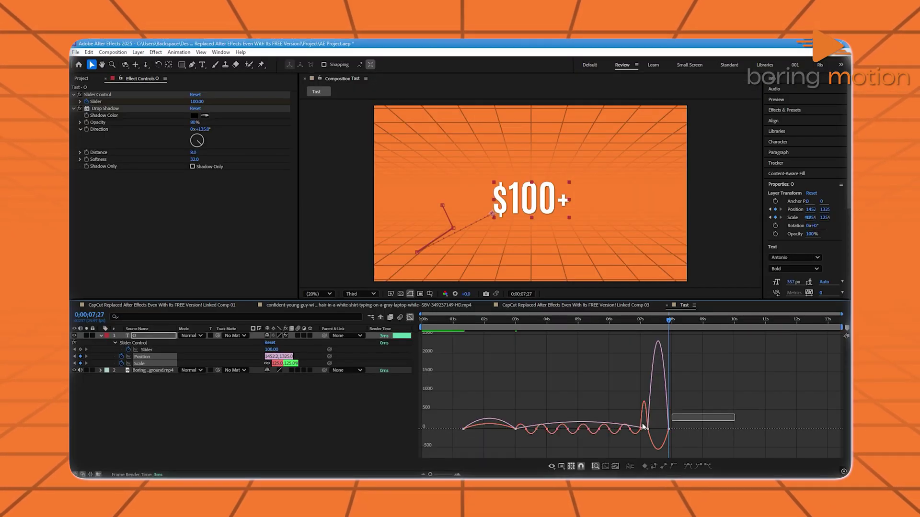
pyautogui.moveTo(678, 417); pyautogui.dragTo(431, 438)
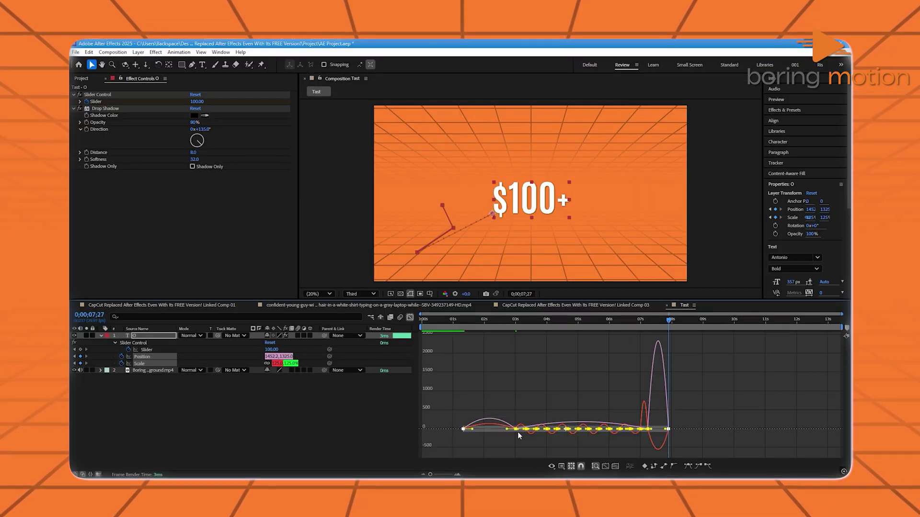
pyautogui.moveTo(665, 430); pyautogui.dragTo(613, 426)
pyautogui.click(409, 317)
pyautogui.hotkey('ctrl', 'shift', 'a')
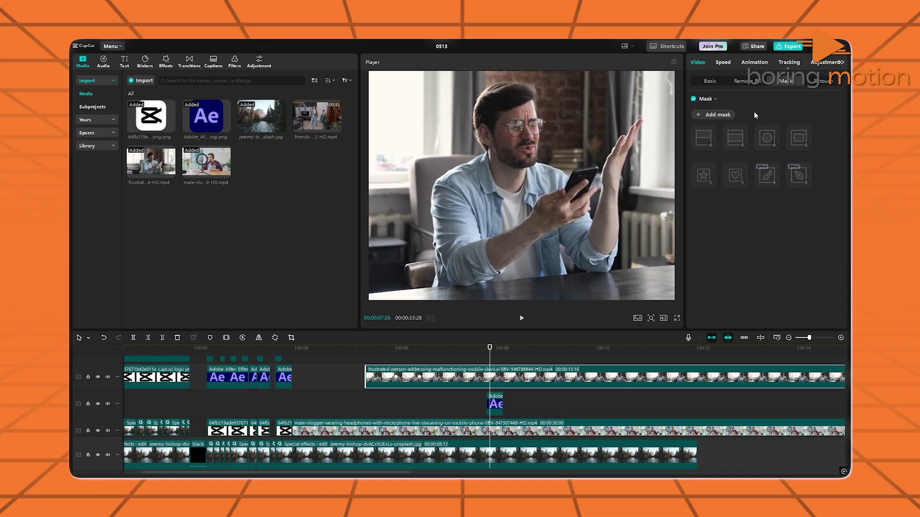
# Add a Rectangle mask to the overlay clip and move it to the right side of the frame.
pyautogui.click(714, 114)
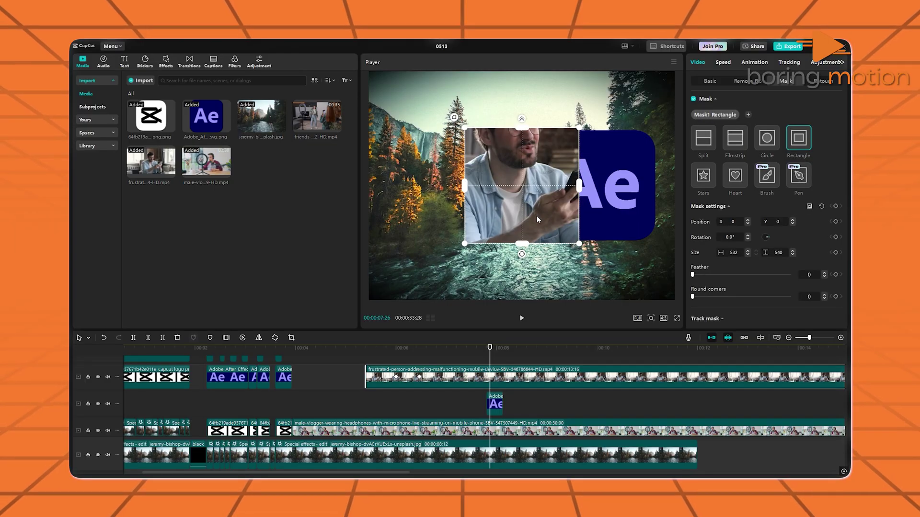
pyautogui.moveTo(537, 219); pyautogui.dragTo(582, 180)
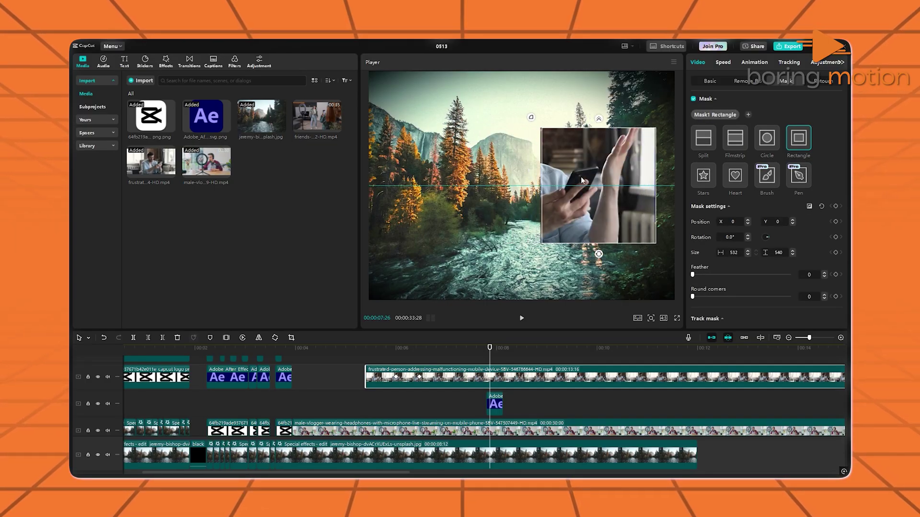
pyautogui.click(467, 359)
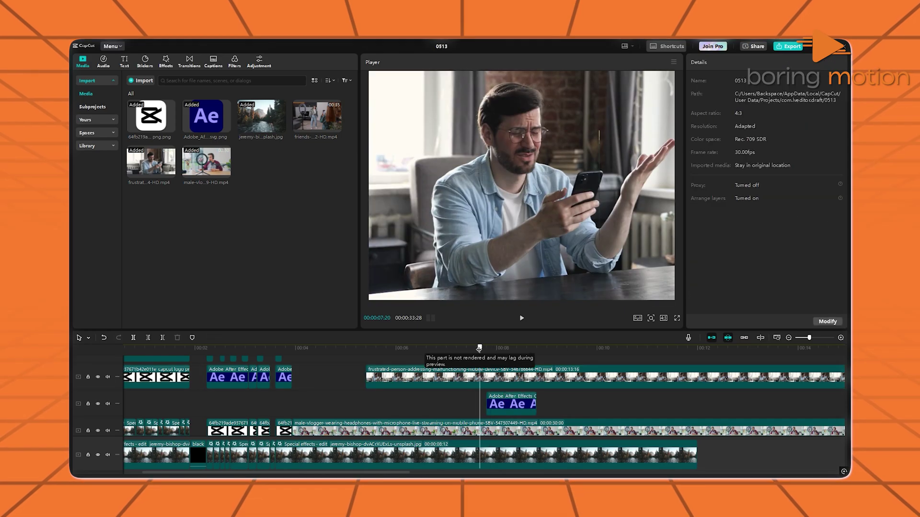
# Play back the masked composite to review it.
pyautogui.press('space')
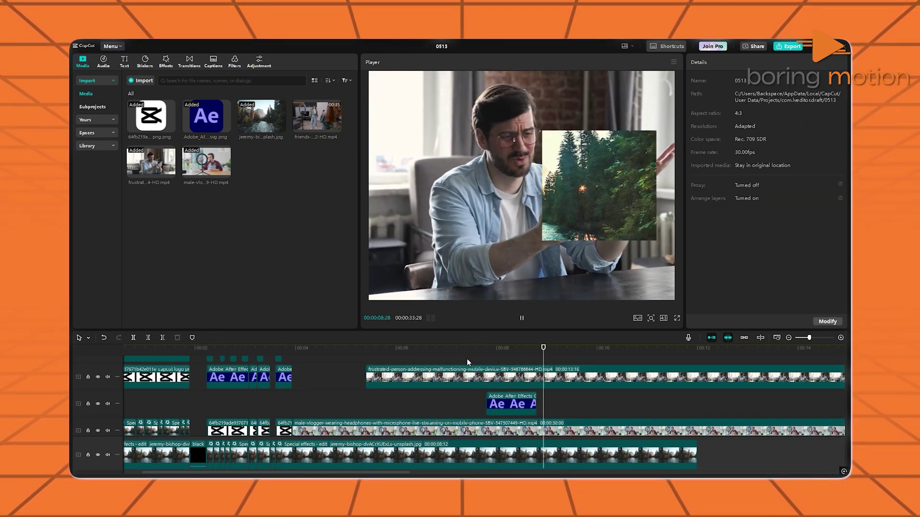
pyautogui.press('space')
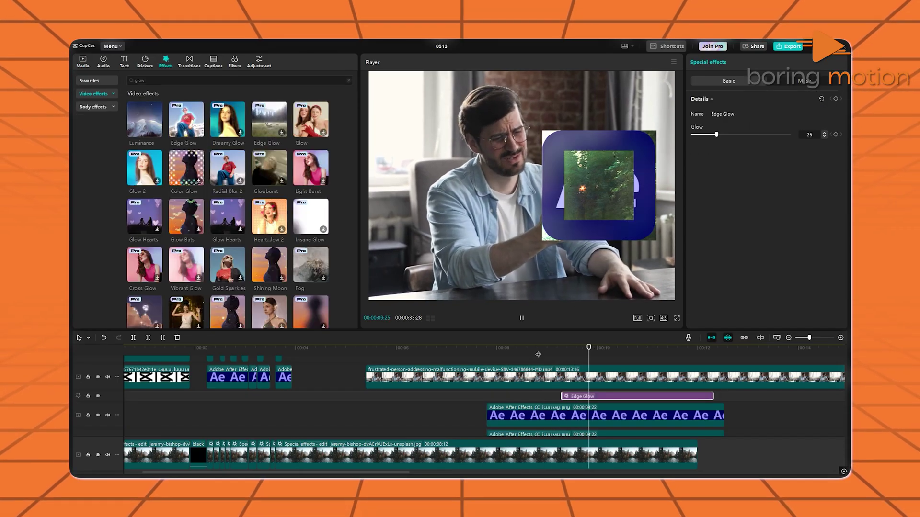
pyautogui.press('space')
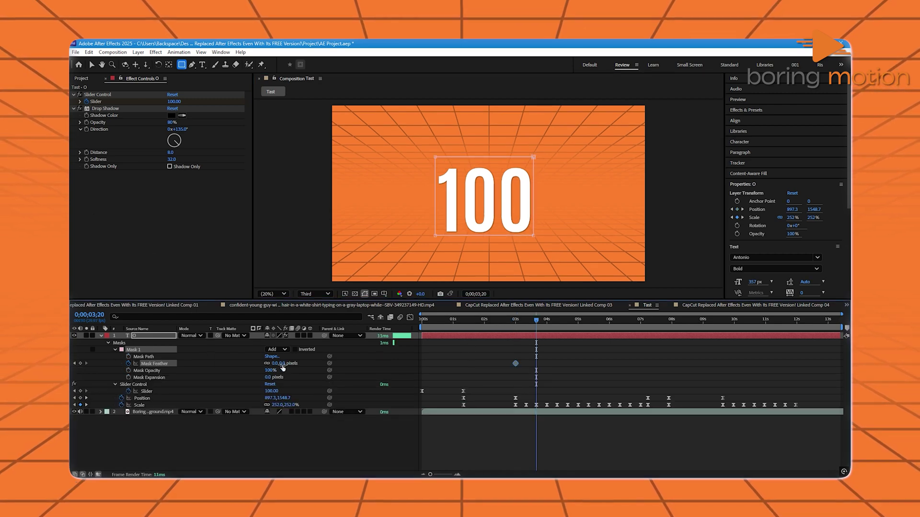
# Feather the mask on the 100 text to 528 px and paint the dancer's head with Roto Brush.
pyautogui.moveTo(294, 363); pyautogui.dragTo(512, 375)
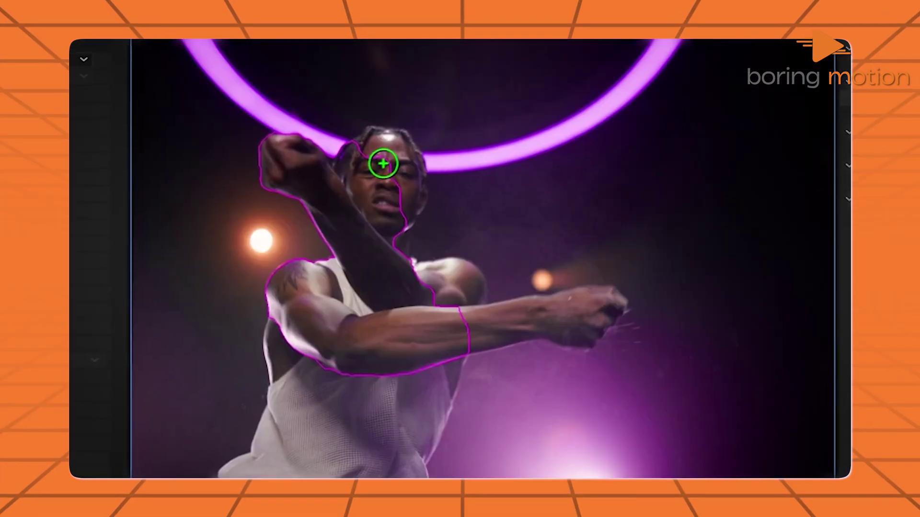
pyautogui.moveTo(382, 162)
pyautogui.mouseDown()
pyautogui.moveTo(401, 165)
pyautogui.moveTo(394, 147)
pyautogui.mouseUp()
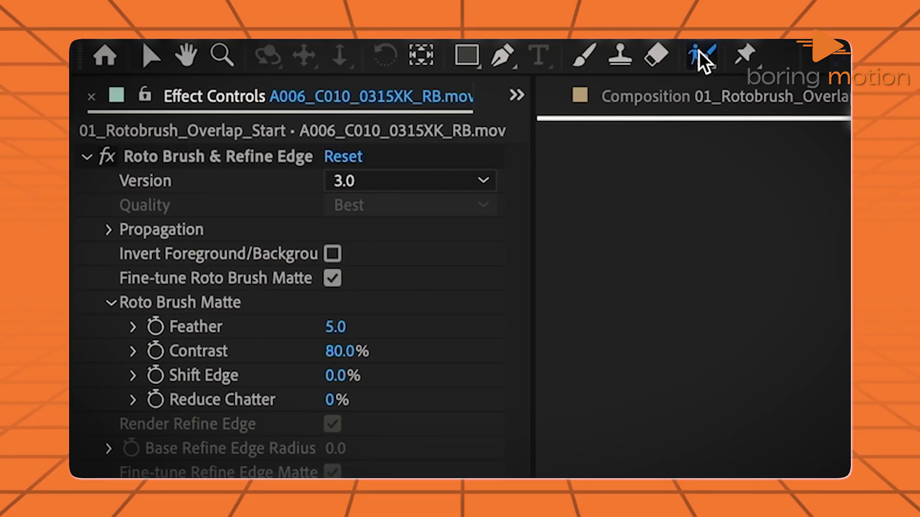
pyautogui.click(699, 52)
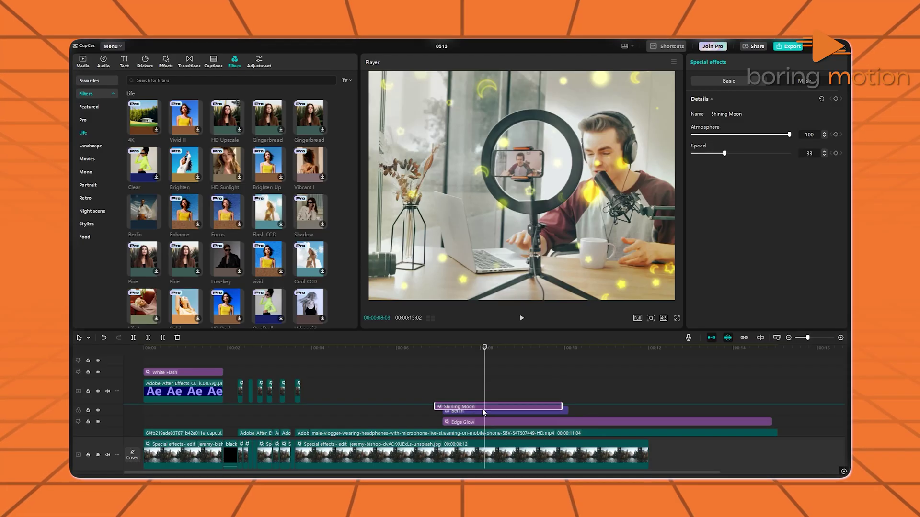
# Drag the Shining Moon effect onto a new track above the Berlin clip.
pyautogui.moveTo(485, 408); pyautogui.dragTo(485, 408)
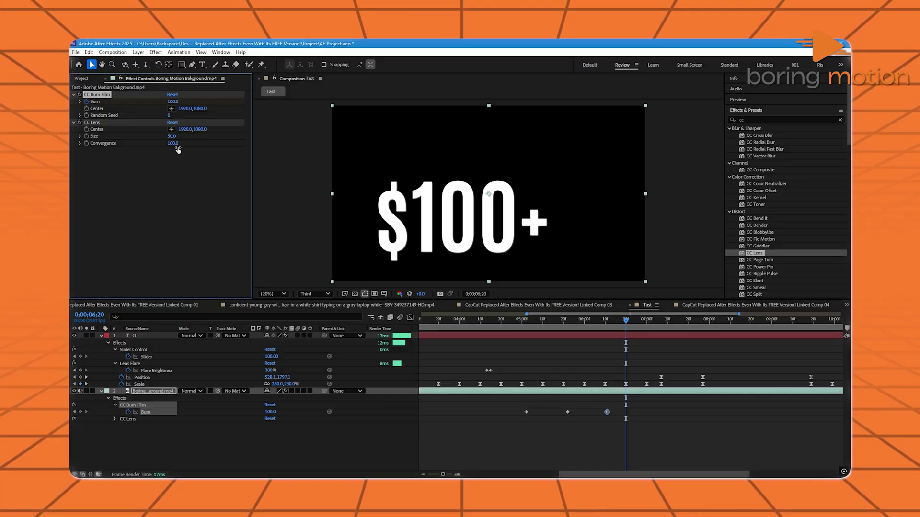
# Keyframe CC Burn Film's Burn on the background down from 100 to 80.
pyautogui.moveTo(274, 412); pyautogui.dragTo(266, 412)
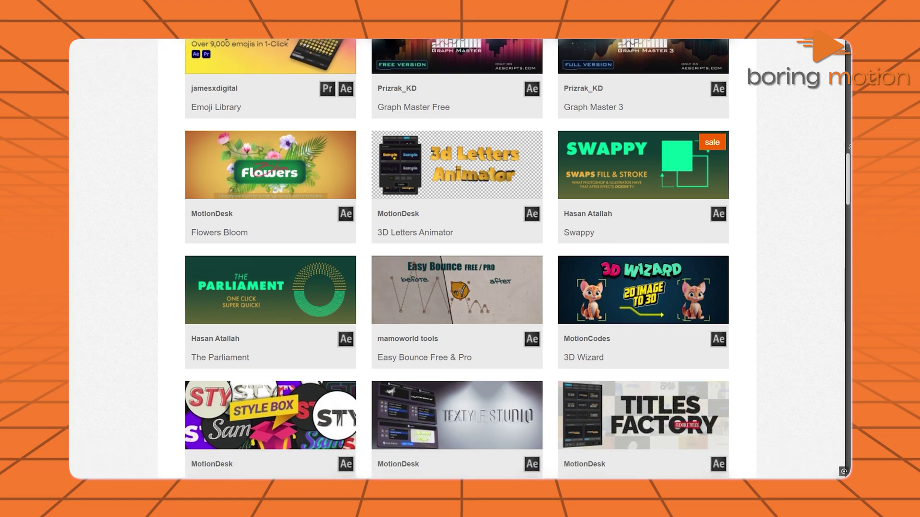
pyautogui.scroll(-4, 460, 258)
# Scroll further down the aescripts page to see more plugin cards.
pyautogui.scroll(-7, 460, 258)
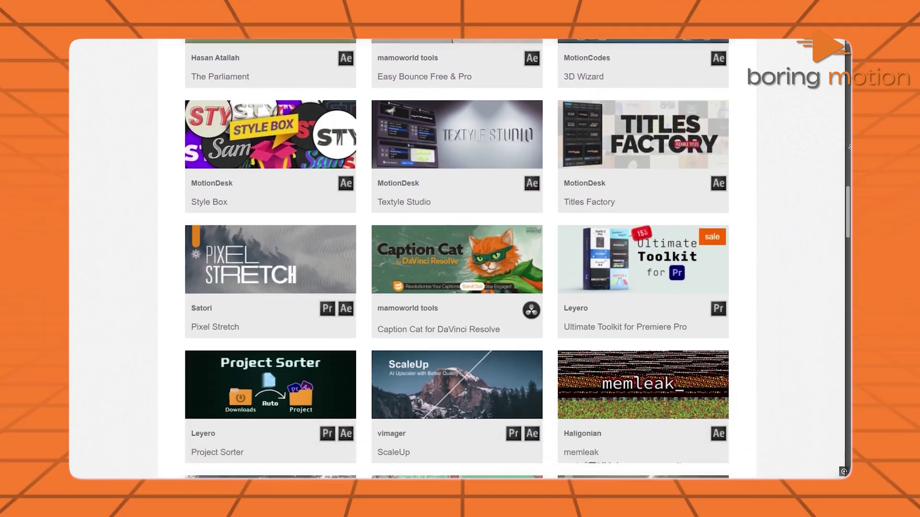
pyautogui.scroll(-6, 460, 259)
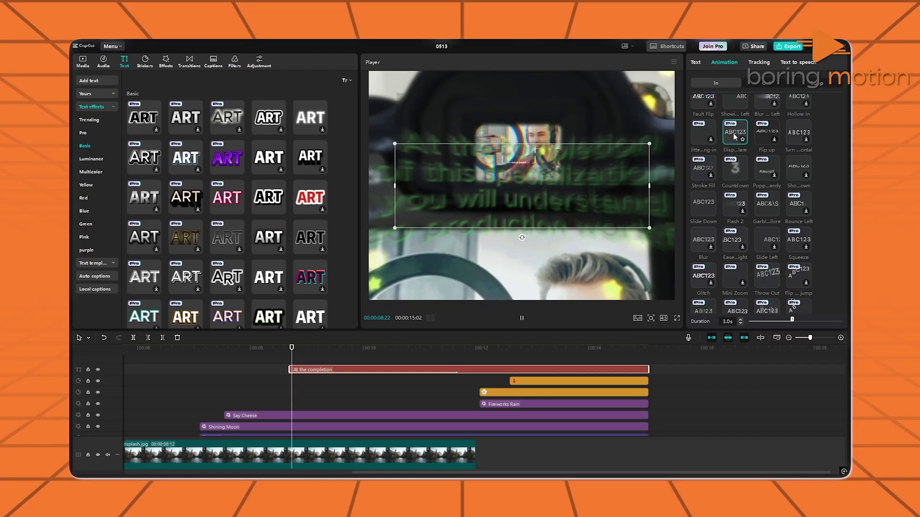
# Preview Slide Left on the 'At the completion' title, then apply Slide Up as its entrance animation.
pyautogui.click(761, 239)
pyautogui.scroll(-4, 768, 297)
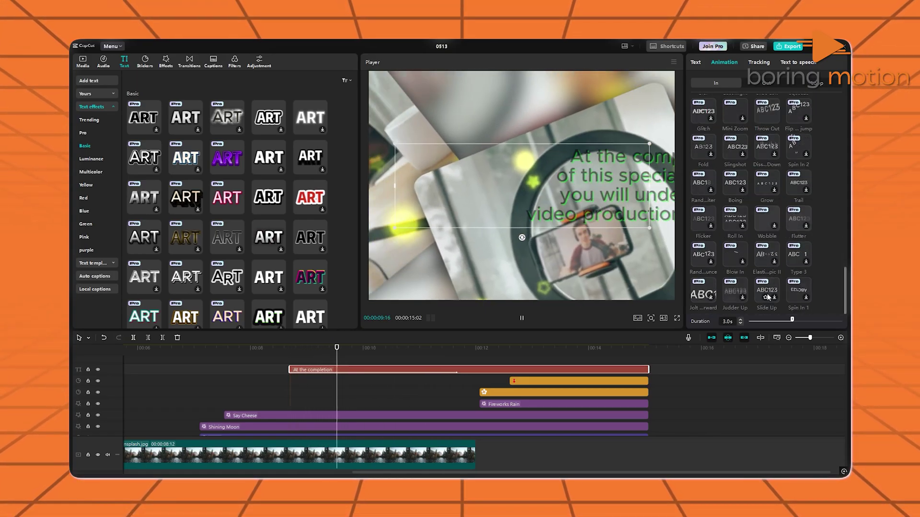
pyautogui.click(763, 296)
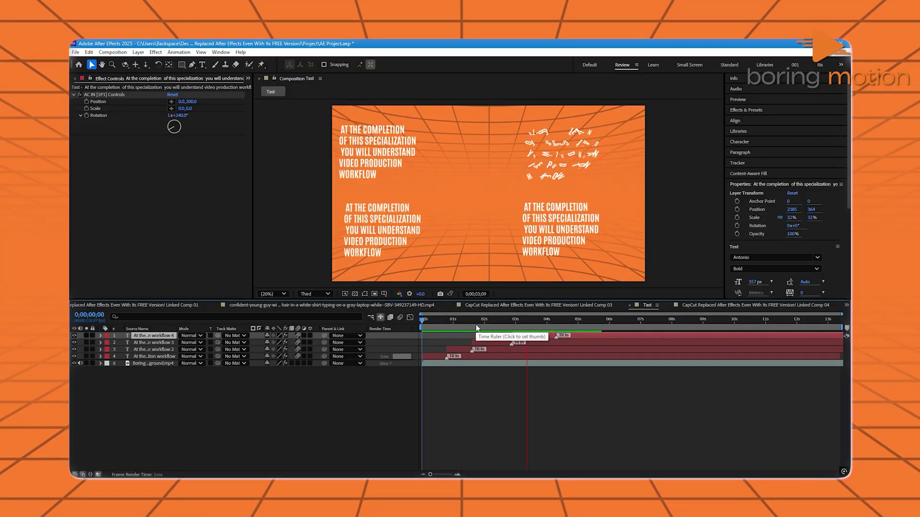
# Stop playback near four seconds, show the AC IN animators with U, and jump to about 0;00;06;22.
pyautogui.click(547, 324)
pyautogui.press('u')
pyautogui.press('u')
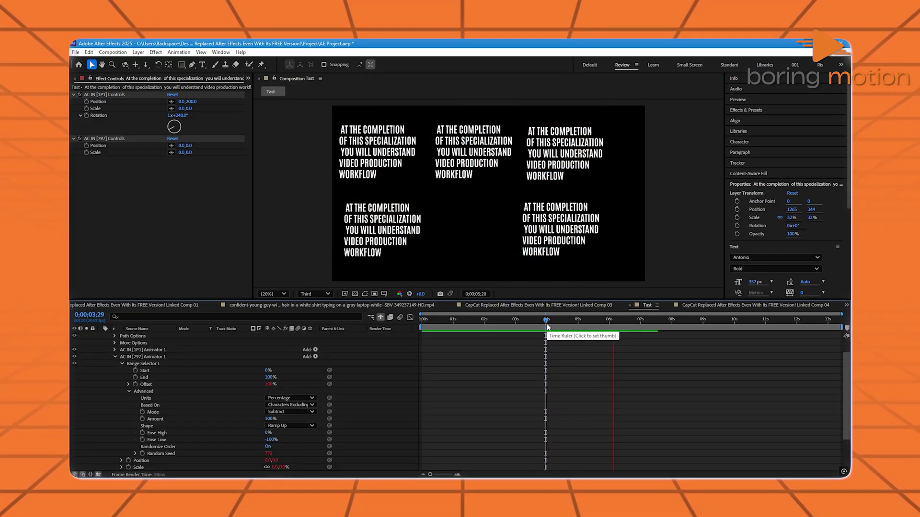
pyautogui.click(633, 322)
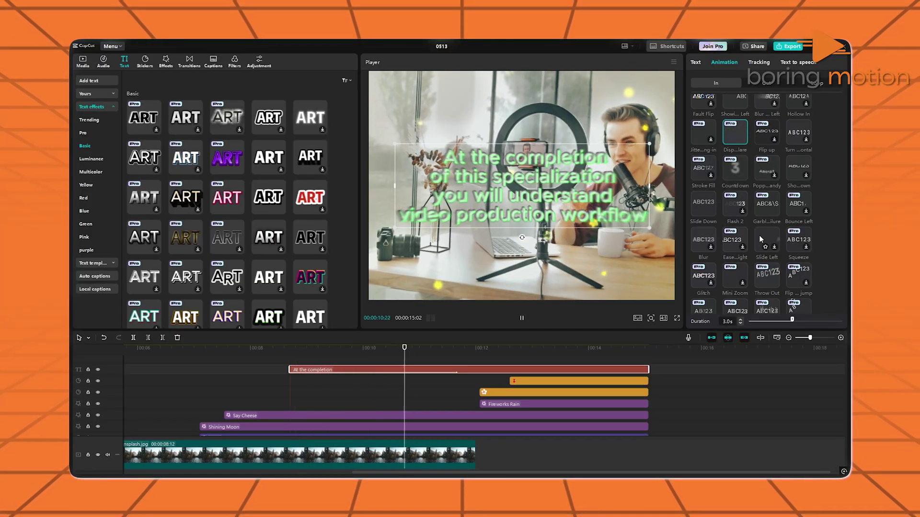
# Scroll down to the Auto captions options in the captioned vlogger project.
pyautogui.scroll(-5, 752, 268)
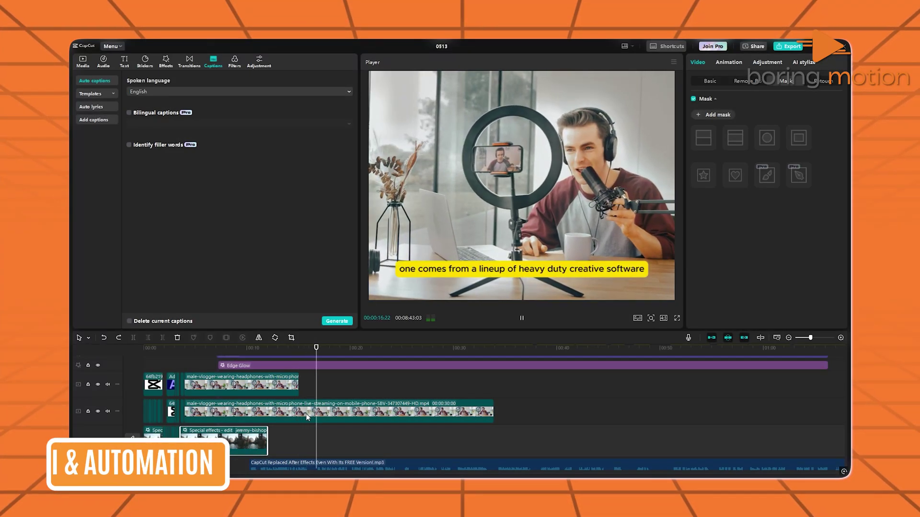
pyautogui.press('space')
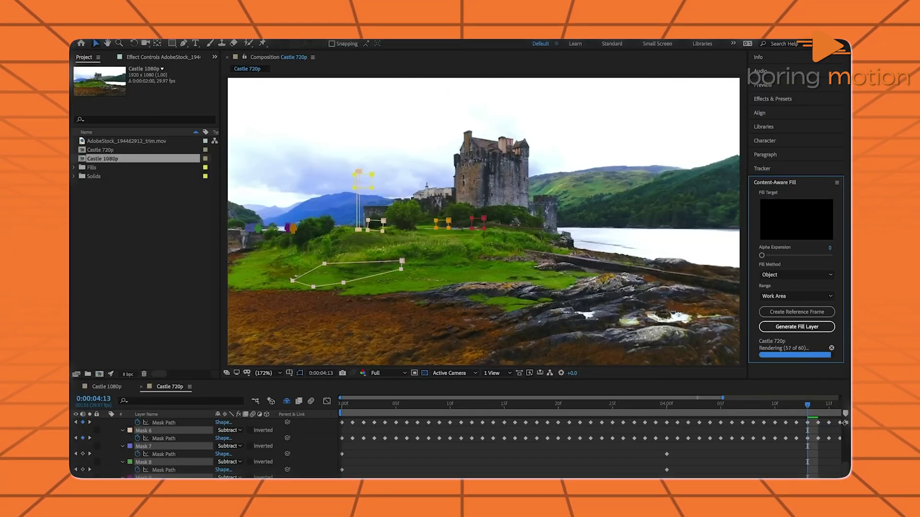
# Deselect the masks and play the castle comp to preview the Content-Aware Fill result.
pyautogui.click(326, 463)
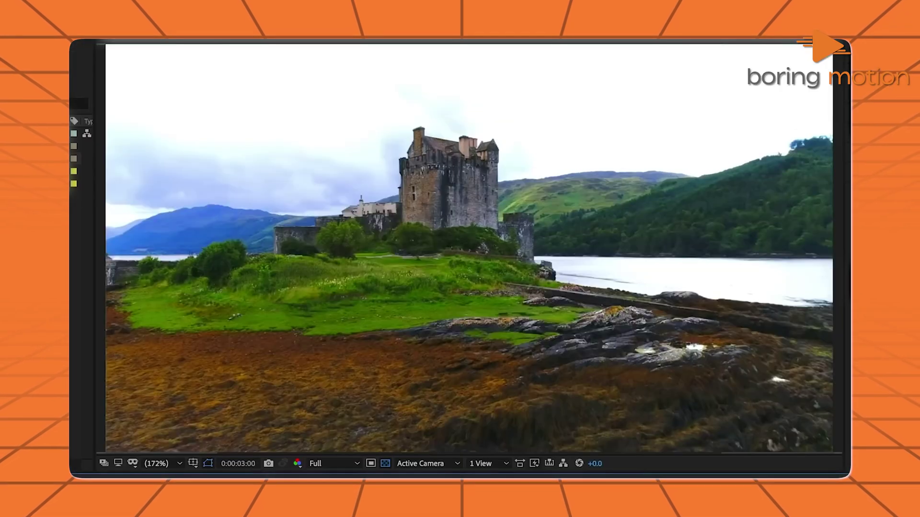
pyautogui.press('space')
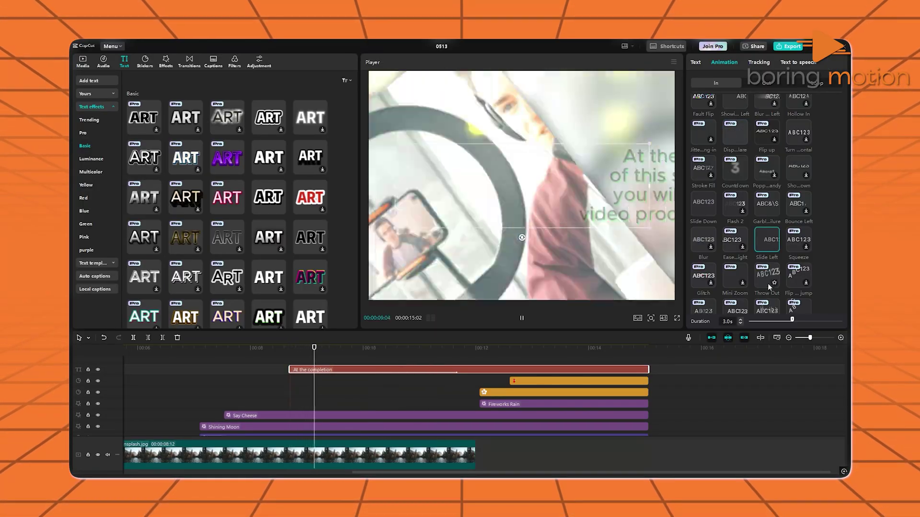
# Check the project aspect ratio choices and project settings without changing anything.
pyautogui.scroll(-4, 761, 240)
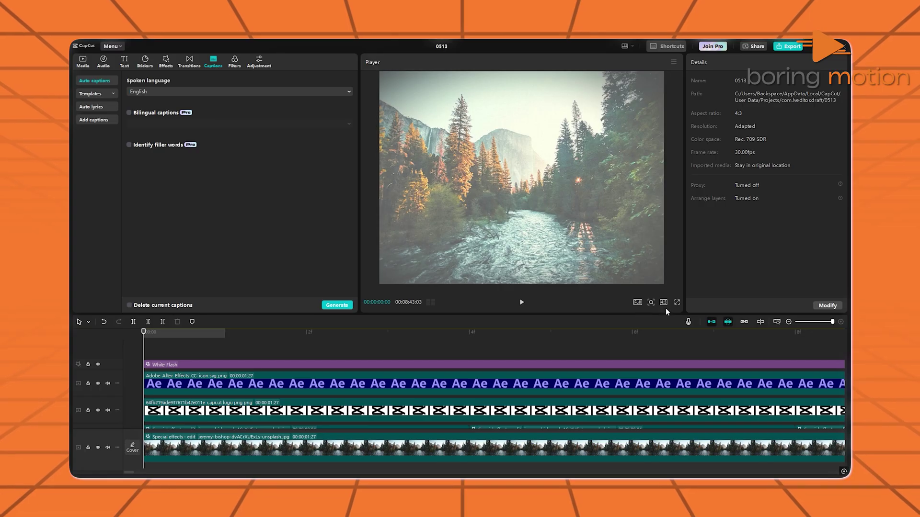
pyautogui.click(664, 302)
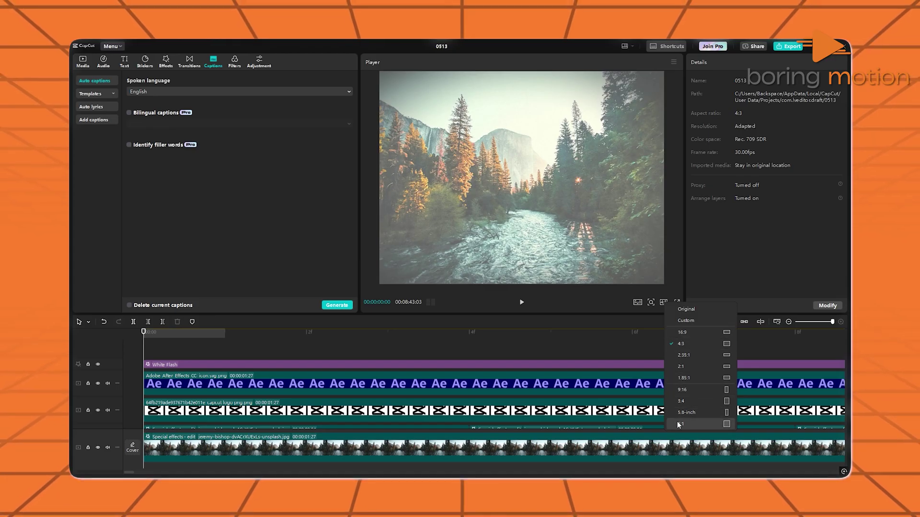
pyautogui.click(678, 322)
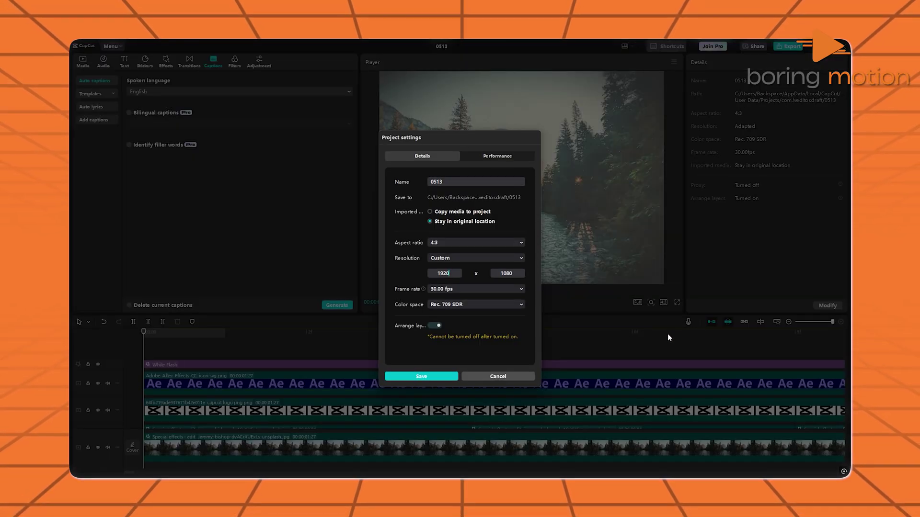
pyautogui.press('Escape')
# Glance at the export settings, then bring up the Export and share dialog.
pyautogui.click(787, 47)
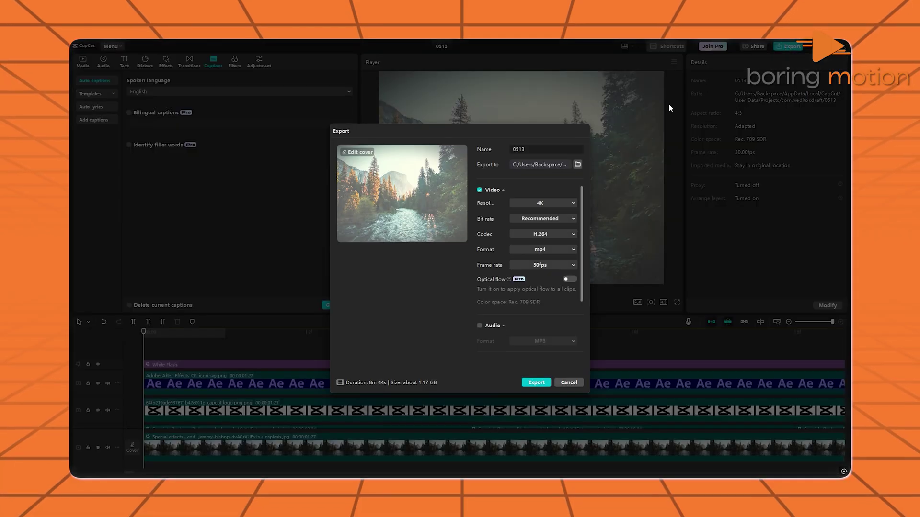
pyautogui.press('Escape')
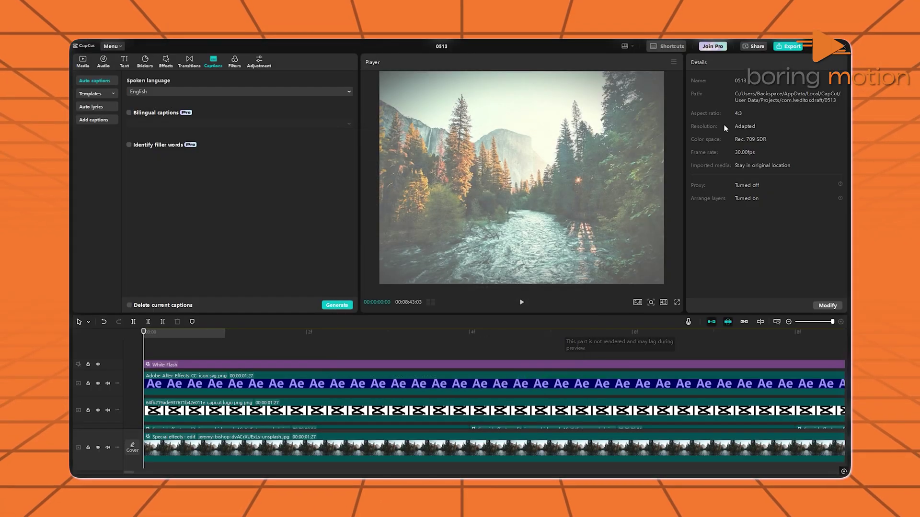
pyautogui.click(745, 46)
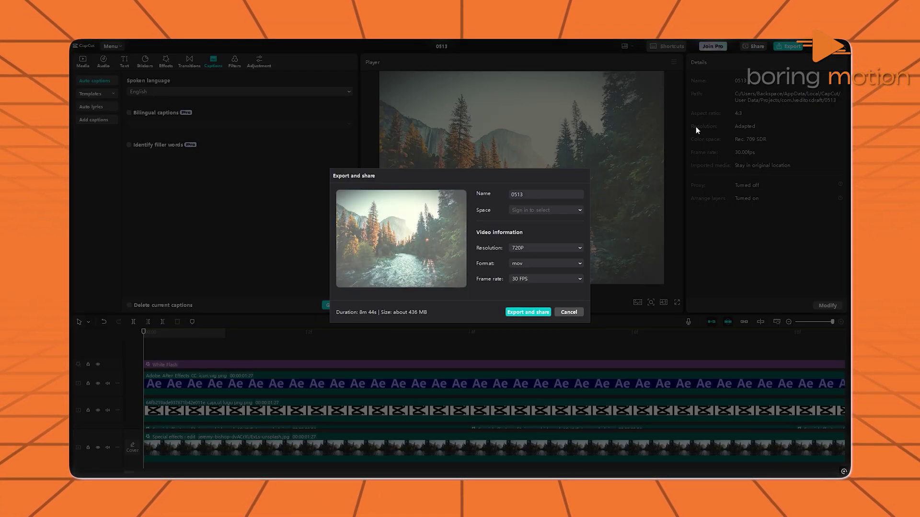
# Show the 480P/720P share resolutions, then set the render to Best, Full, with Read Only disk cache.
pyautogui.click(546, 247)
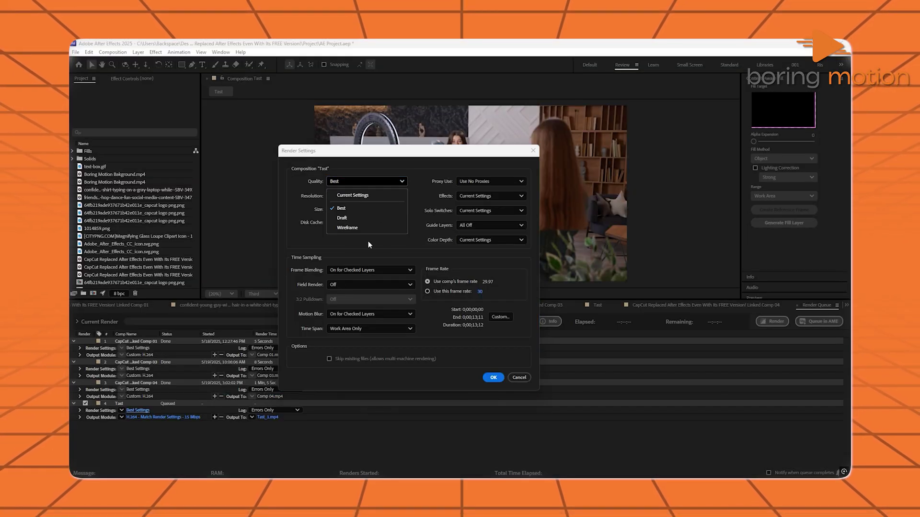
pyautogui.click(367, 208)
pyautogui.click(372, 195)
pyautogui.click(414, 206)
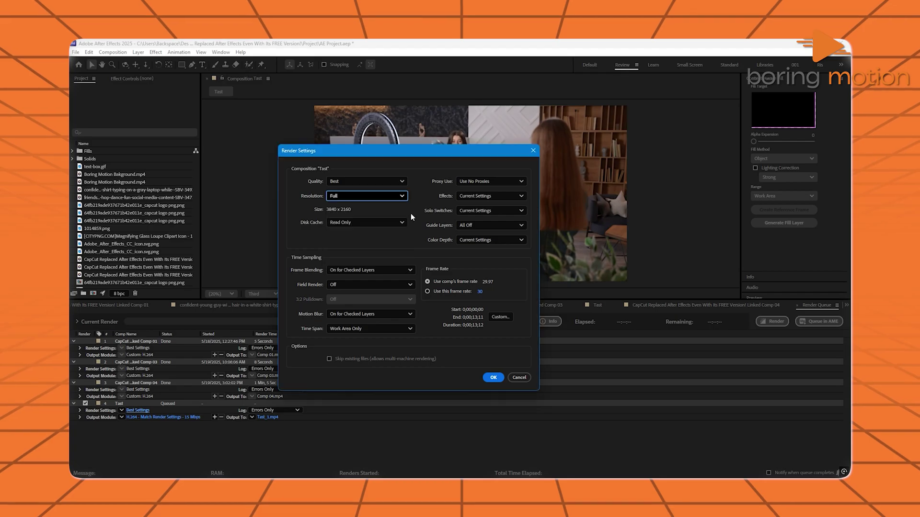
pyautogui.click(390, 221)
pyautogui.click(418, 220)
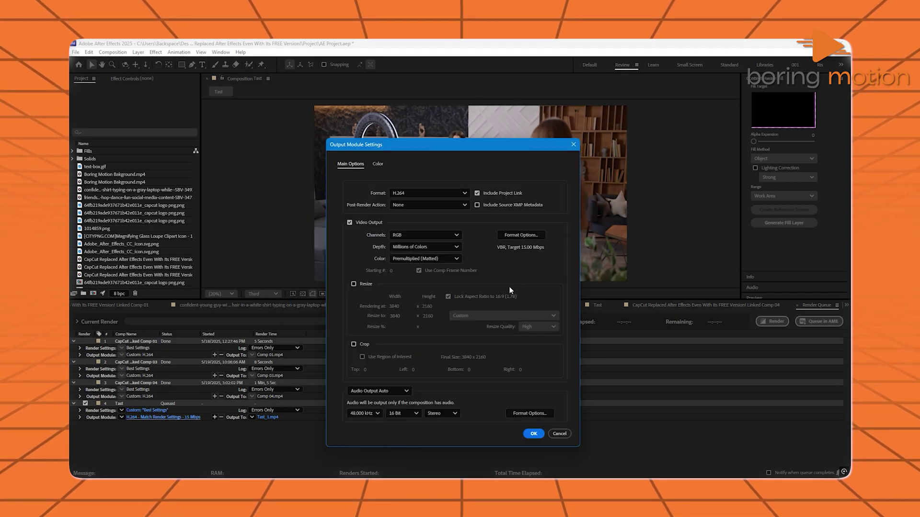
# Keep H.264 output and check the Custom resize preset, leaving resizing off.
pyautogui.click(461, 194)
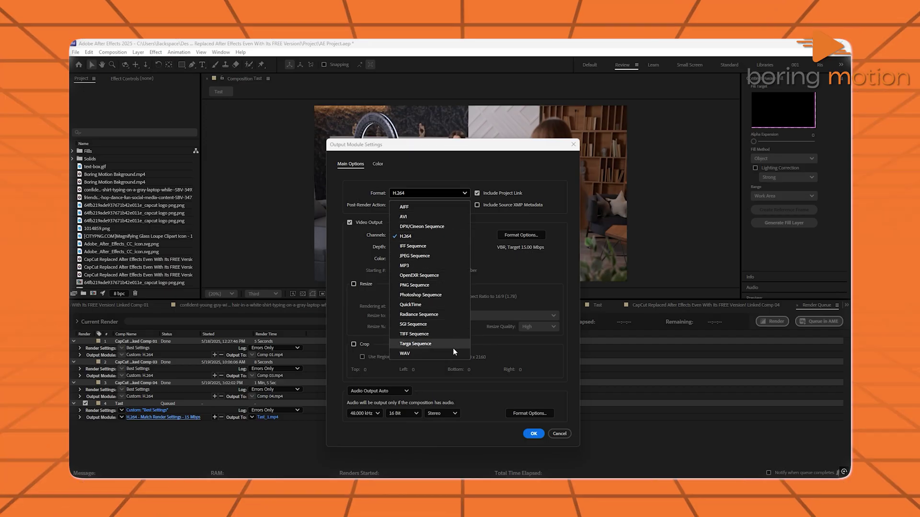
pyautogui.click(502, 341)
pyautogui.click(353, 285)
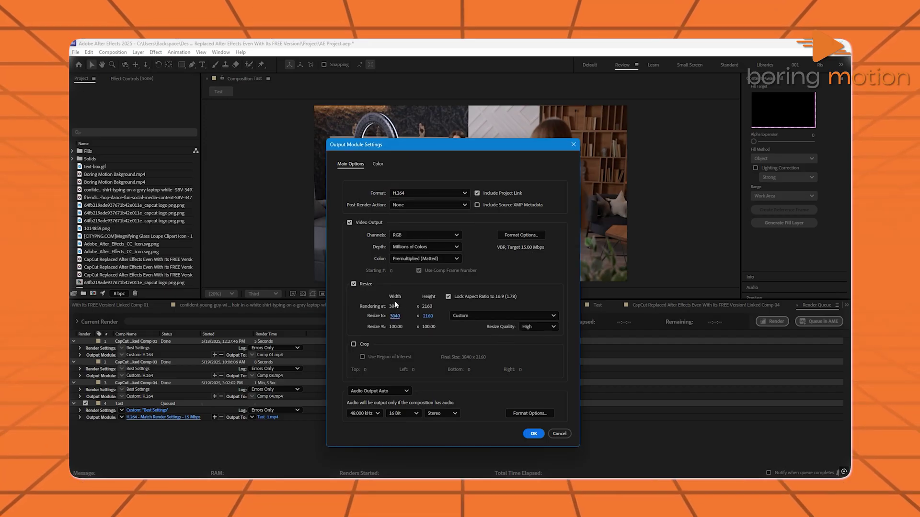
pyautogui.click(501, 316)
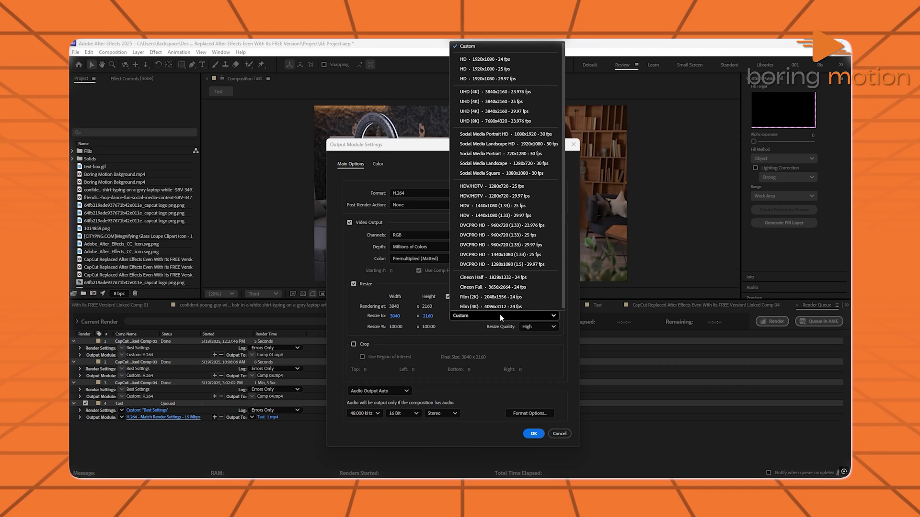
pyautogui.click(495, 317)
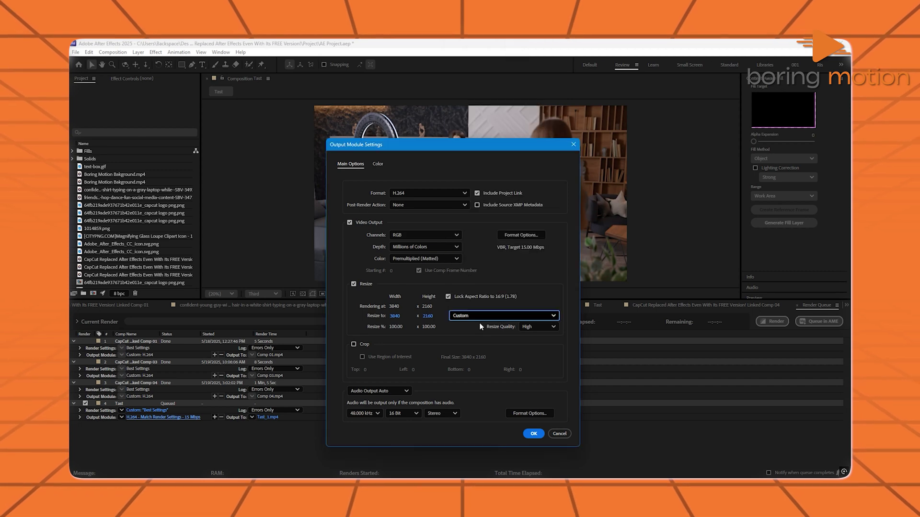
pyautogui.click(355, 283)
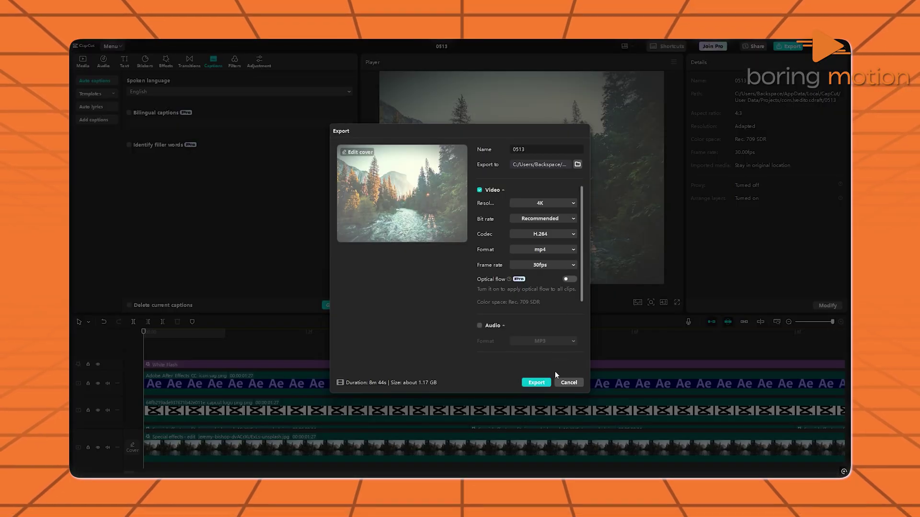
# Export the 0513 project from CapCut as 4K 30fps H.264 mp4, then render Tast to Tast_1.mp4 in After Effects.
pyautogui.click(536, 382)
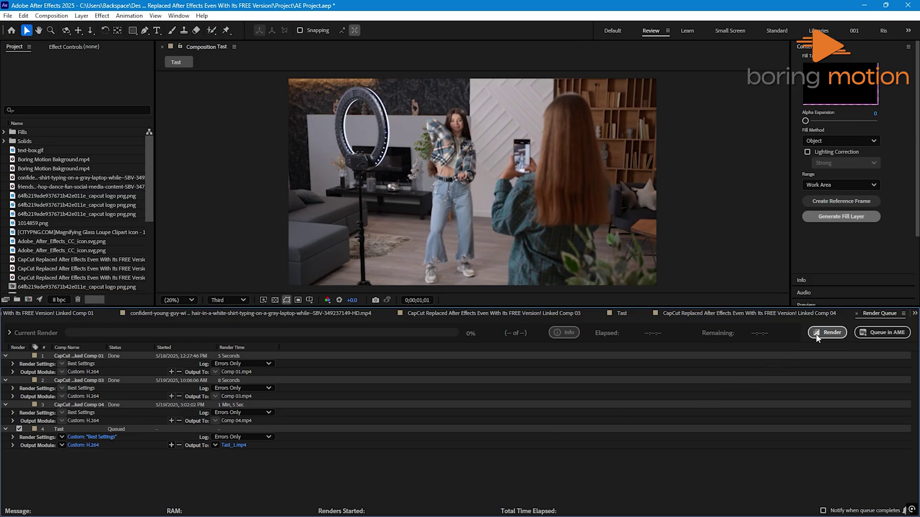
pyautogui.click(817, 335)
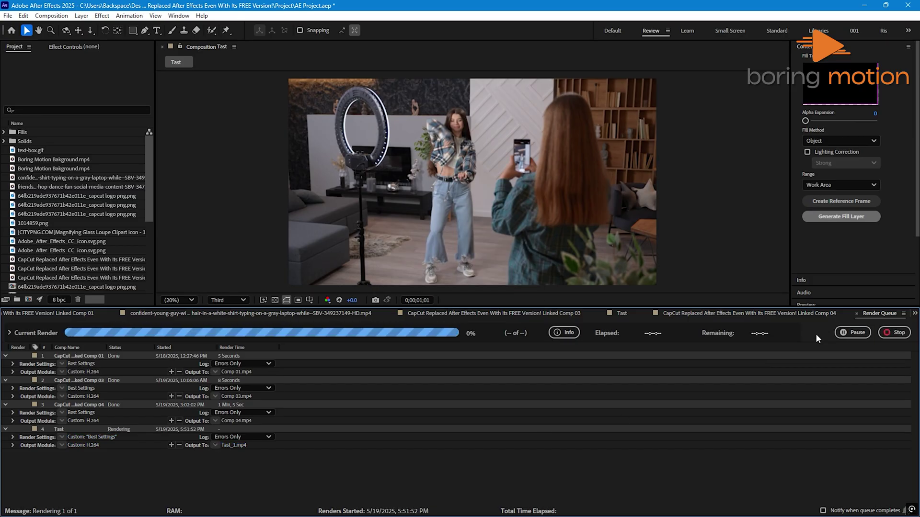